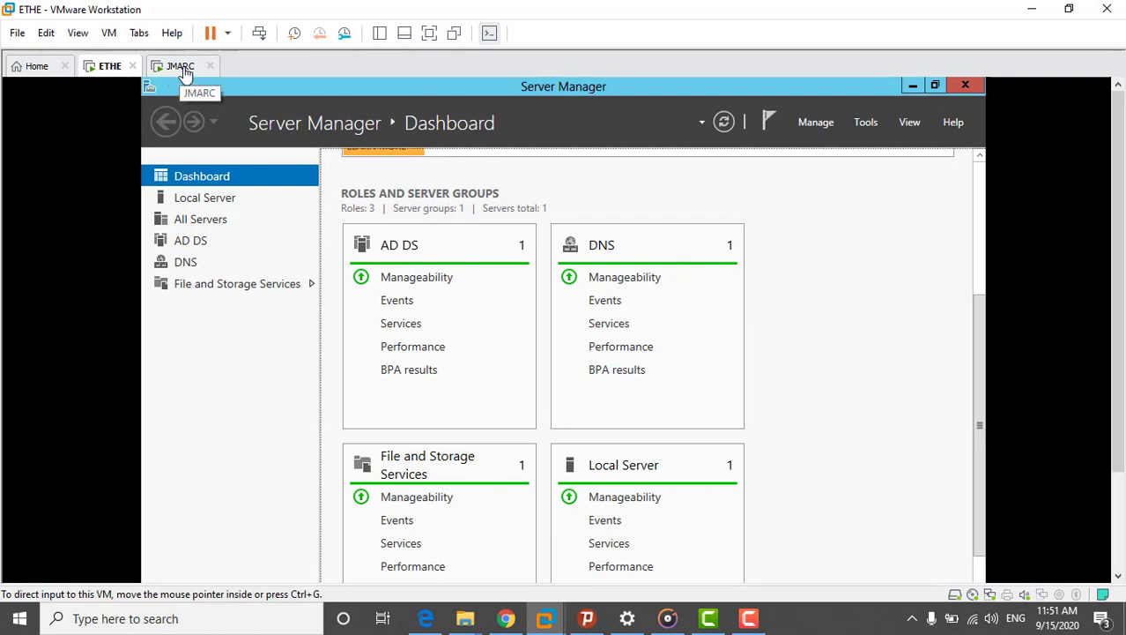
Step: Confirm the ETHE server's network adapter is set to NAT, leaving it unchanged
left_click(183, 71)
left_click(113, 68)
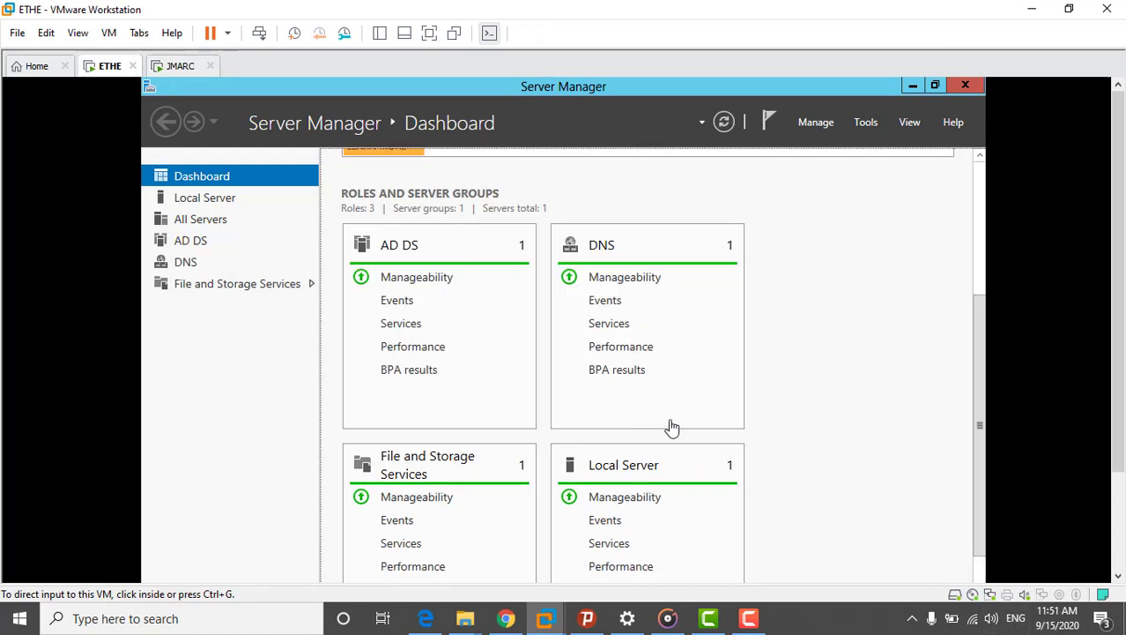
double_click(990, 596)
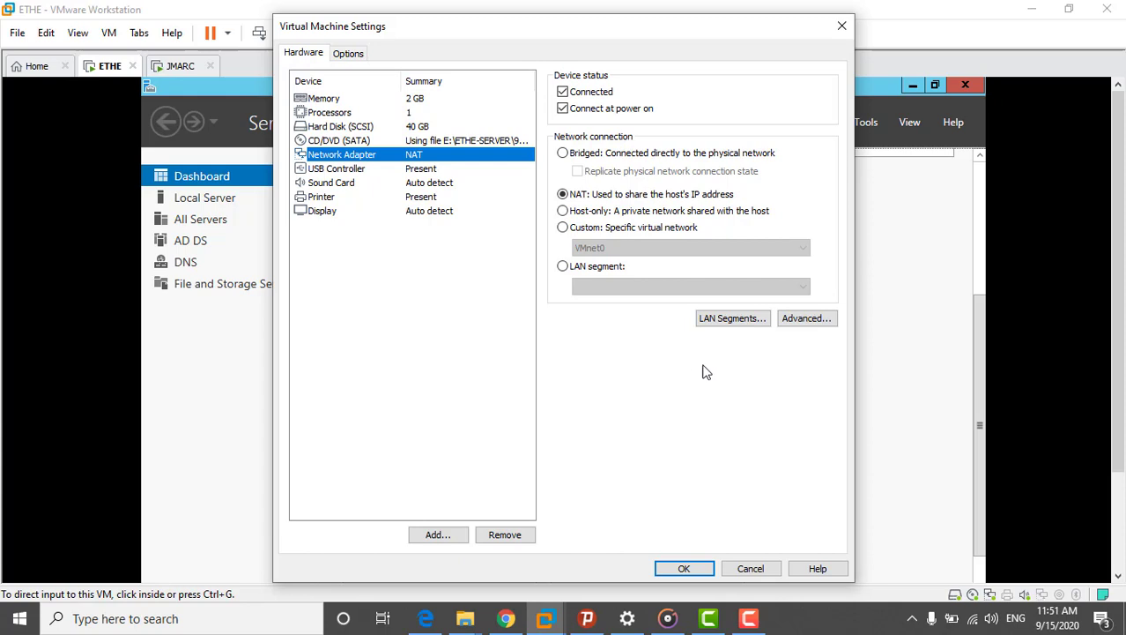
left_click(757, 569)
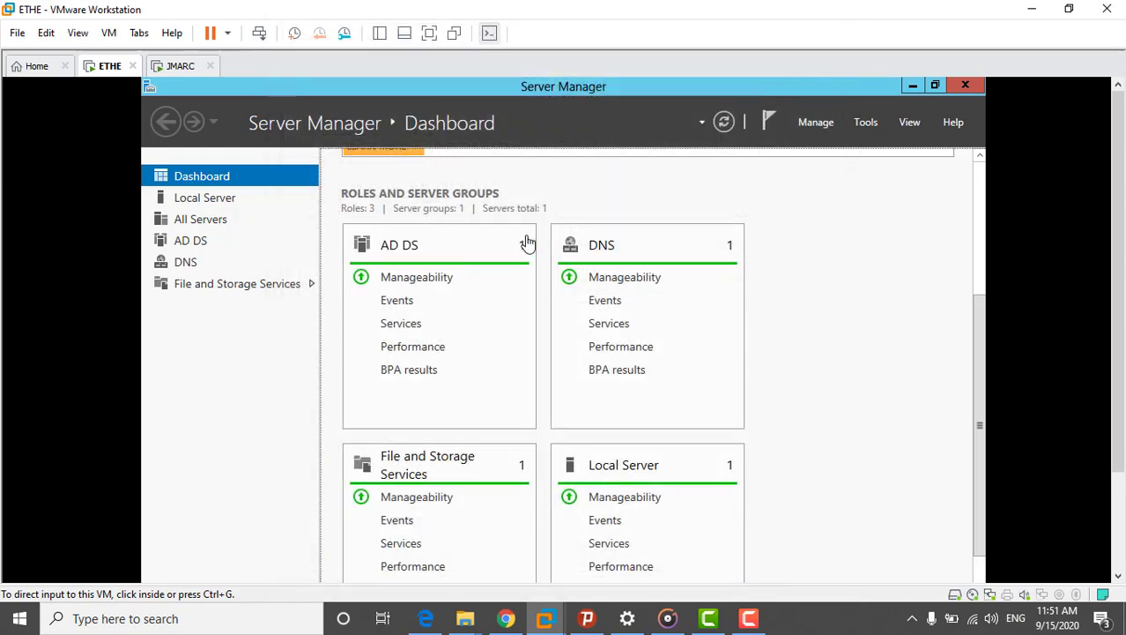
Step: Confirm the JMARC machine's network adapter is also set to NAT, leaving it unchanged
left_click(172, 66)
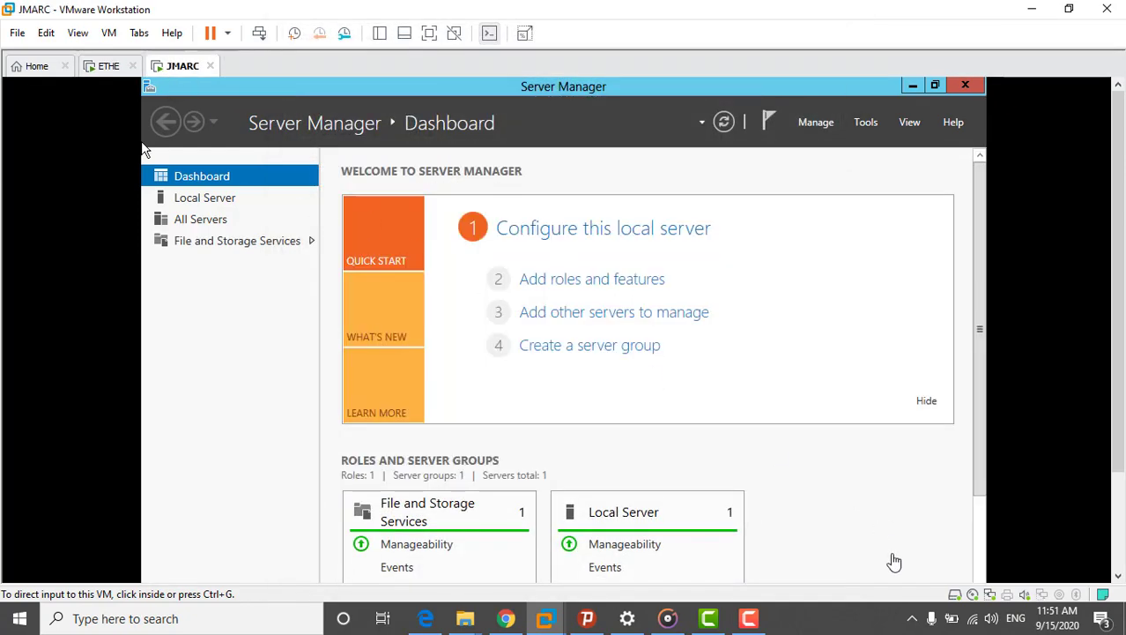
left_click(991, 596)
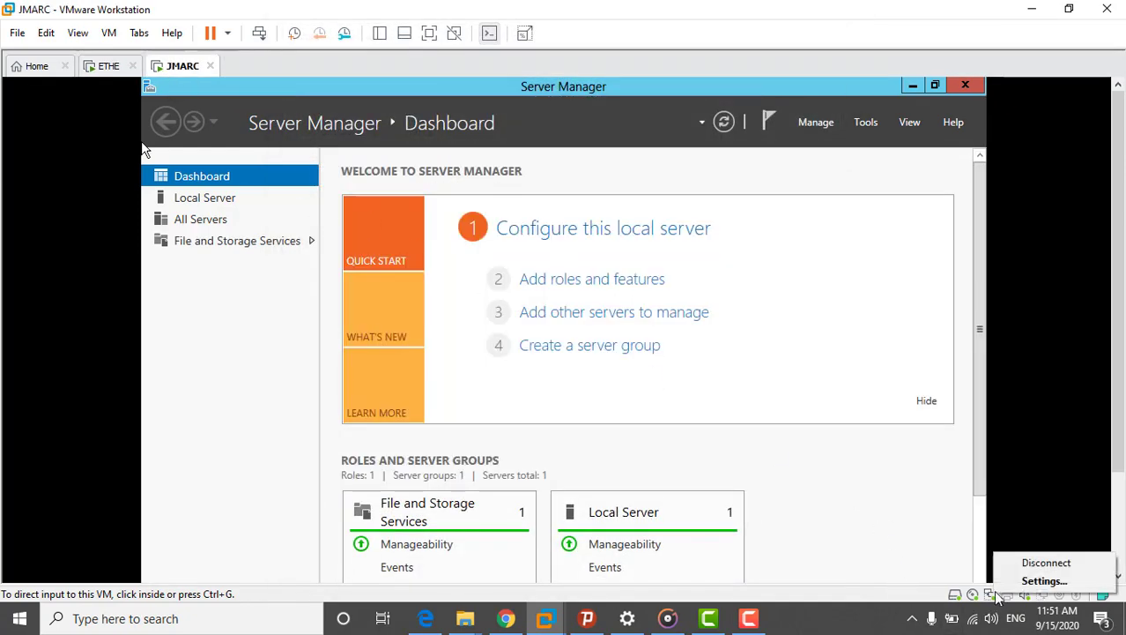
left_click(1026, 582)
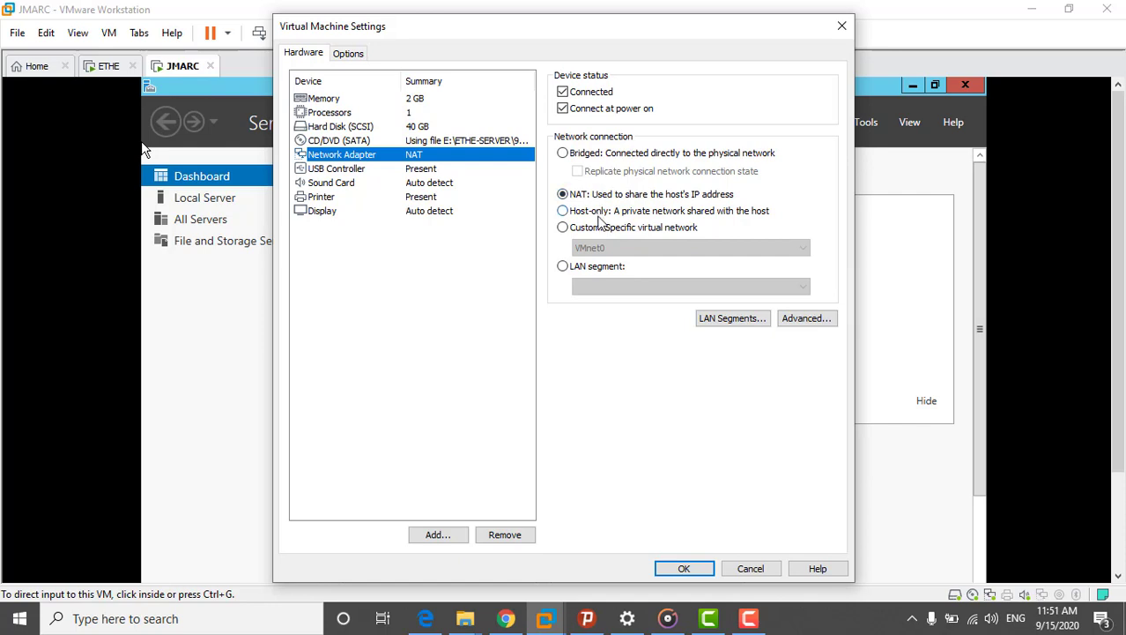
left_click(750, 569)
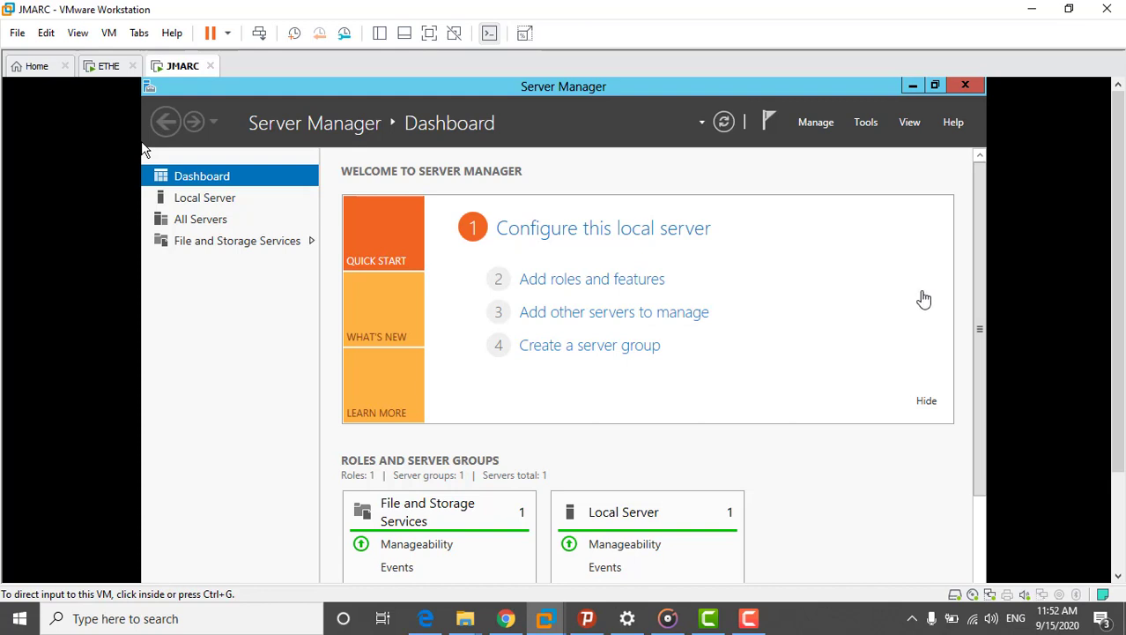
Step: Run ipconfig in PowerShell on ETHE to confirm IPv4 192.168.1.1, mask 255.255.255.0
left_click(110, 69)
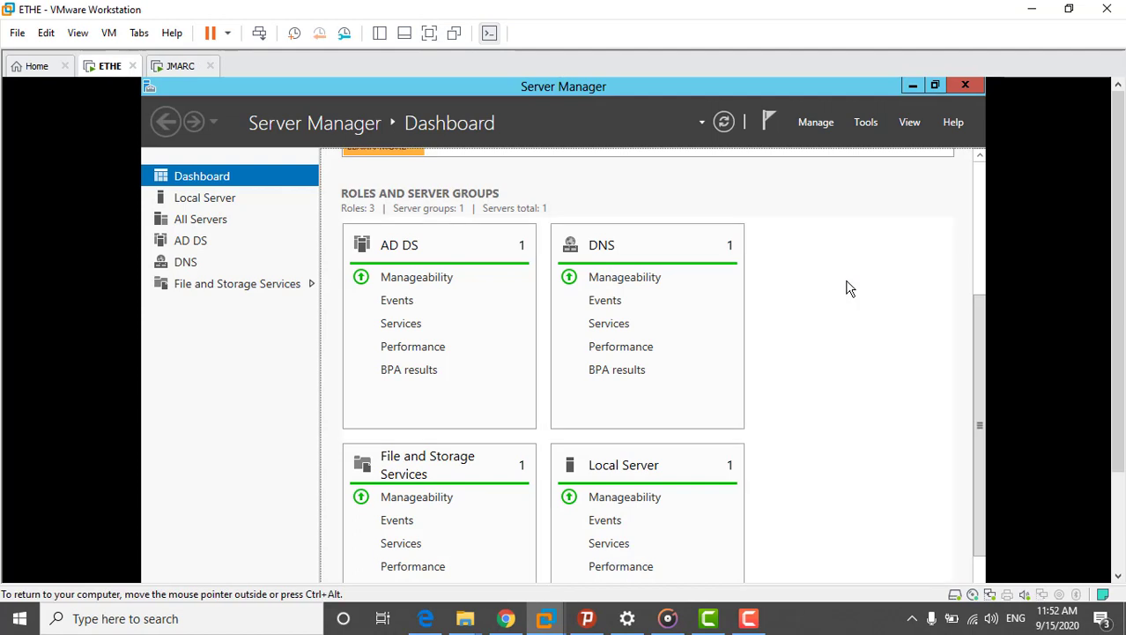
key("super")
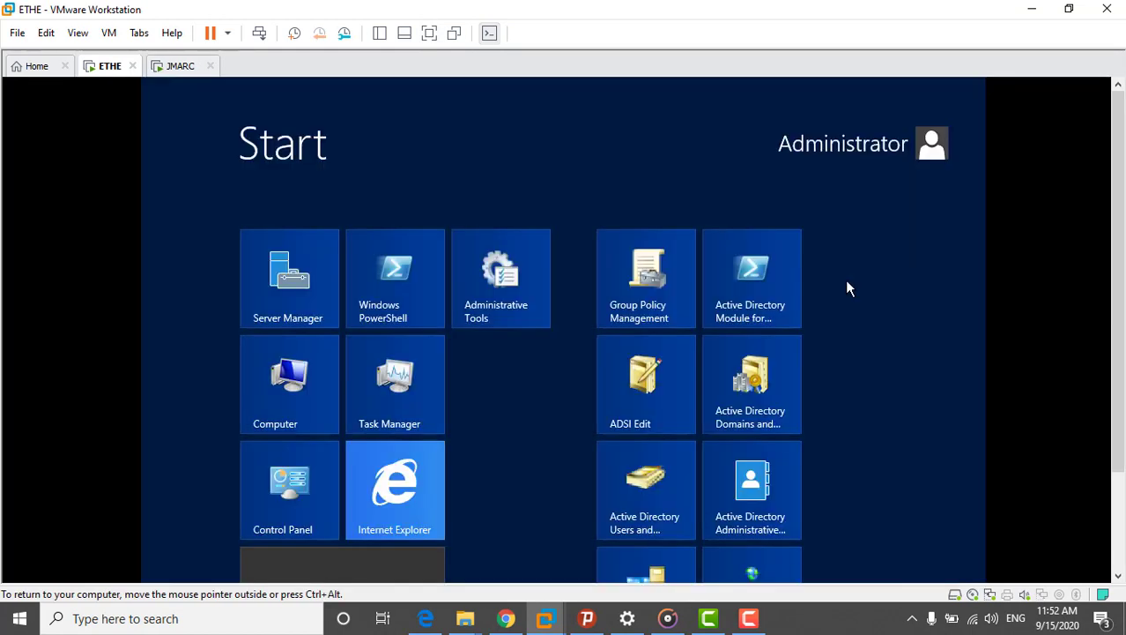
left_click(422, 300)
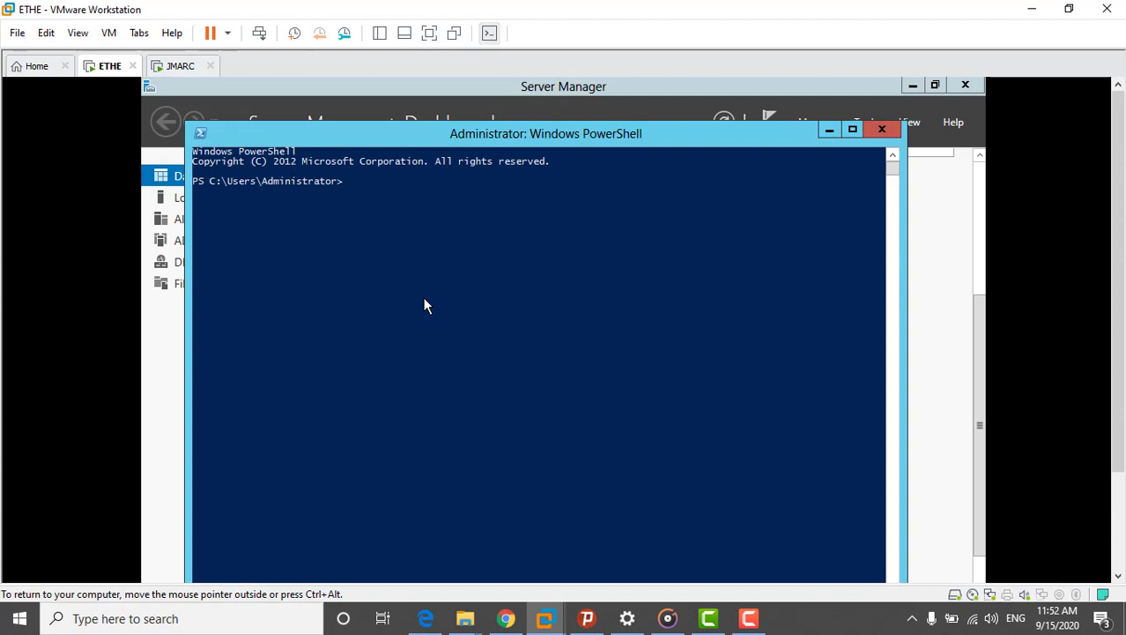
type("ipconfig")
key("Return")
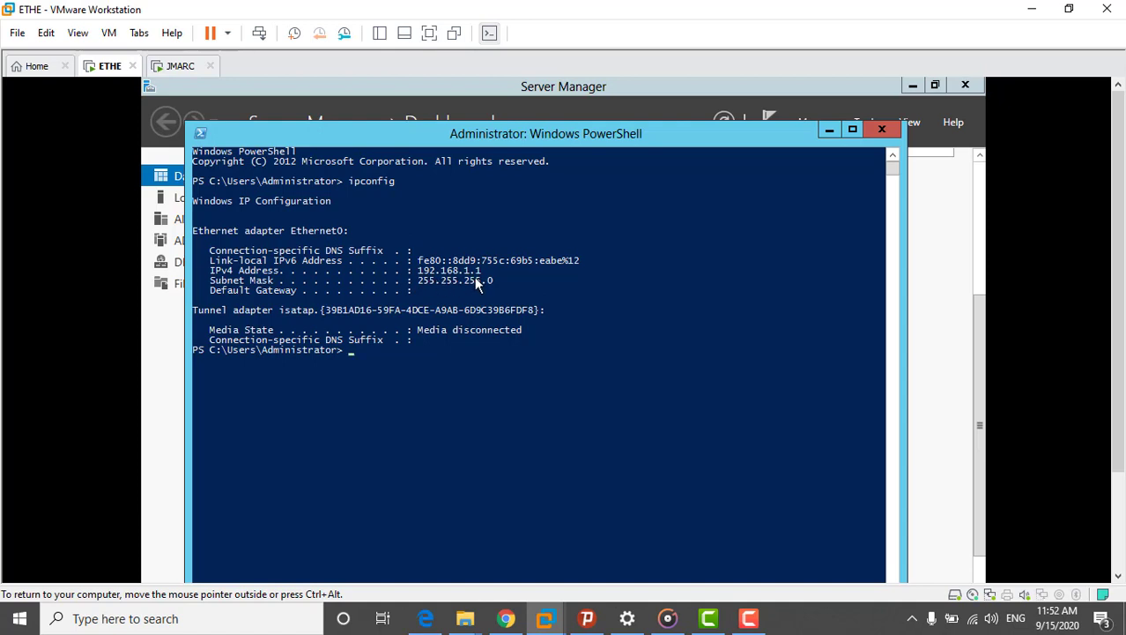
left_click(881, 129)
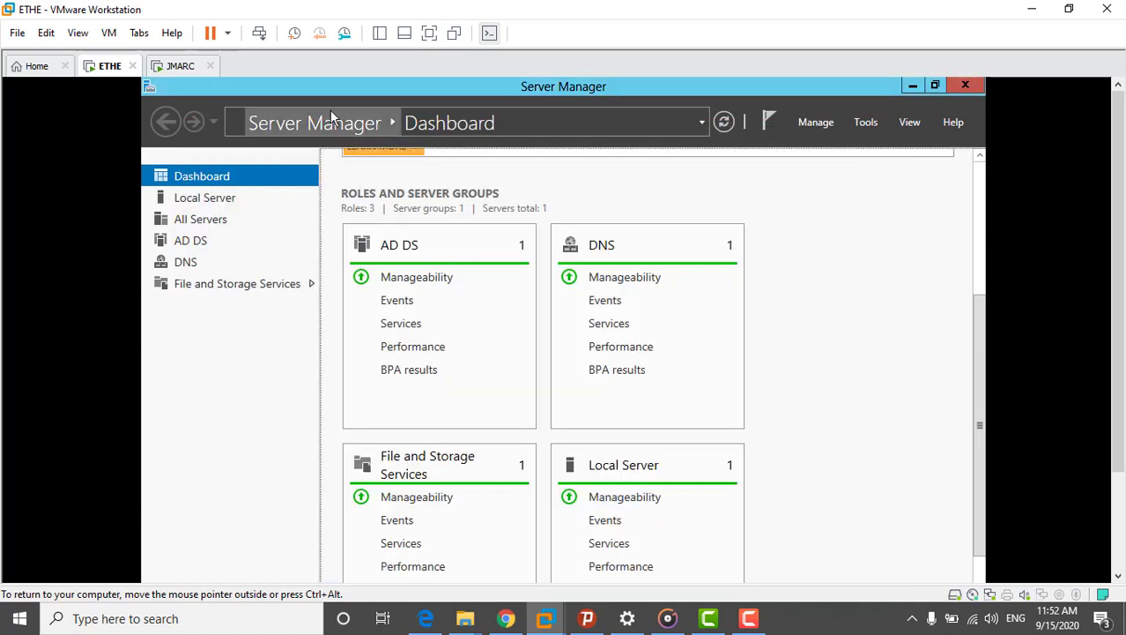
Step: Run ipconfig in Command Prompt on JMARC to confirm IPv4 192.168.1.10, mask 255.255.255.0
left_click(185, 67)
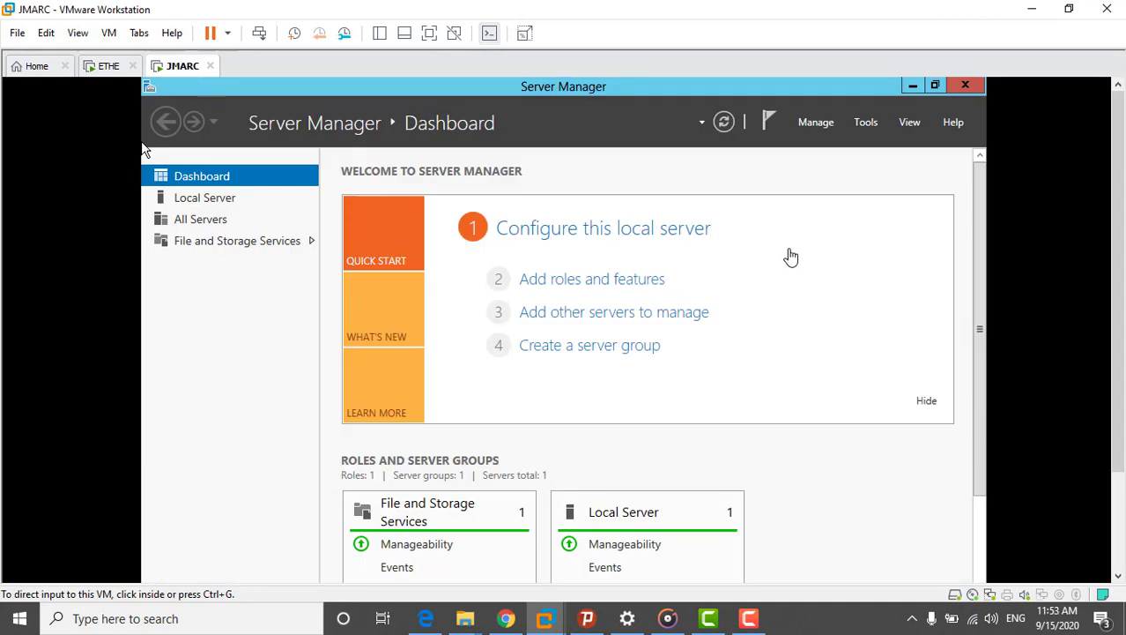
left_click(816, 261)
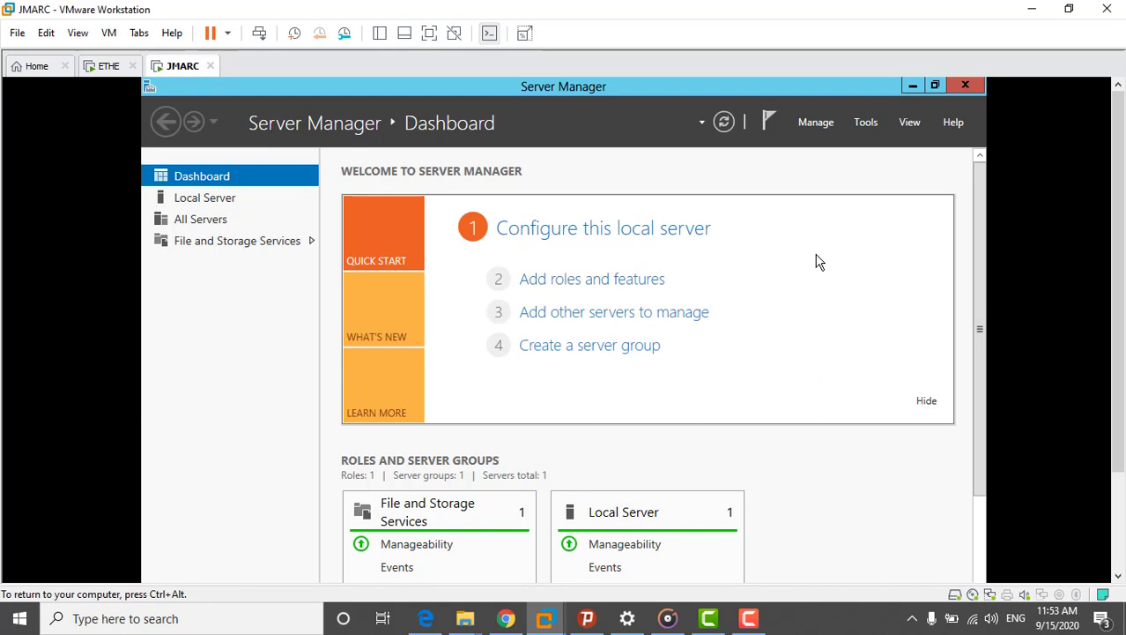
key("super")
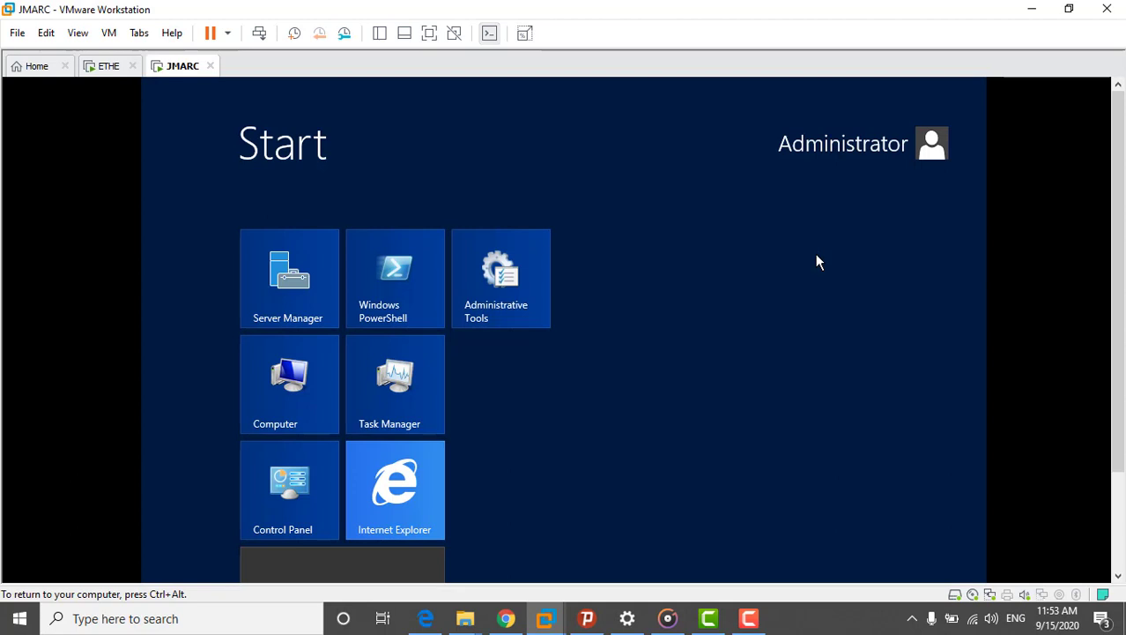
type("cm")
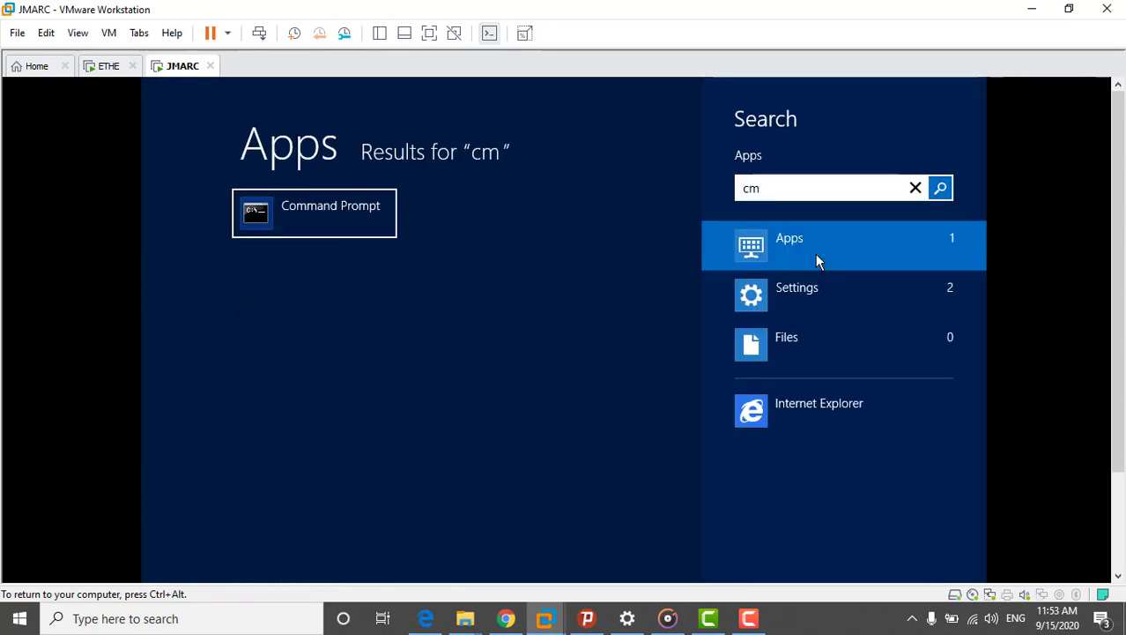
type("d")
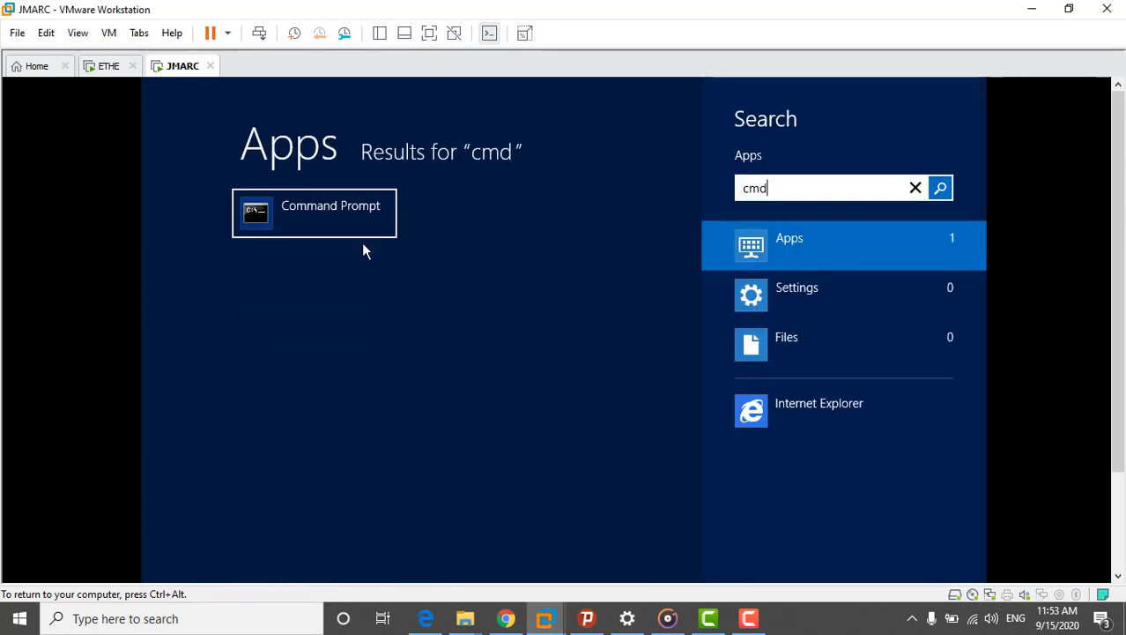
left_click(324, 222)
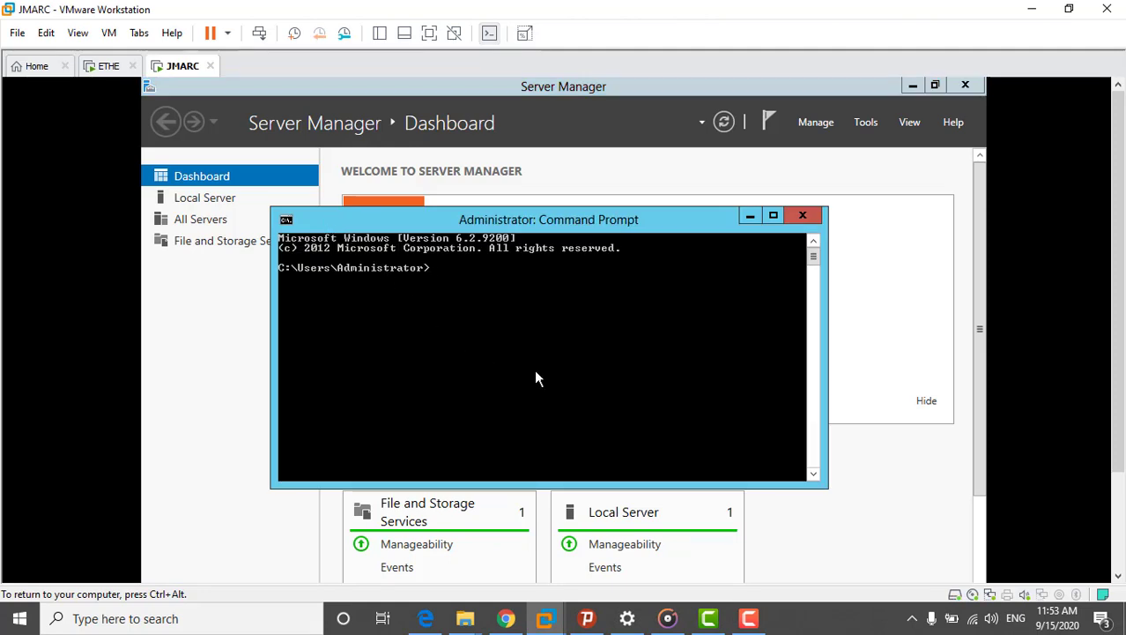
type("ipconfig")
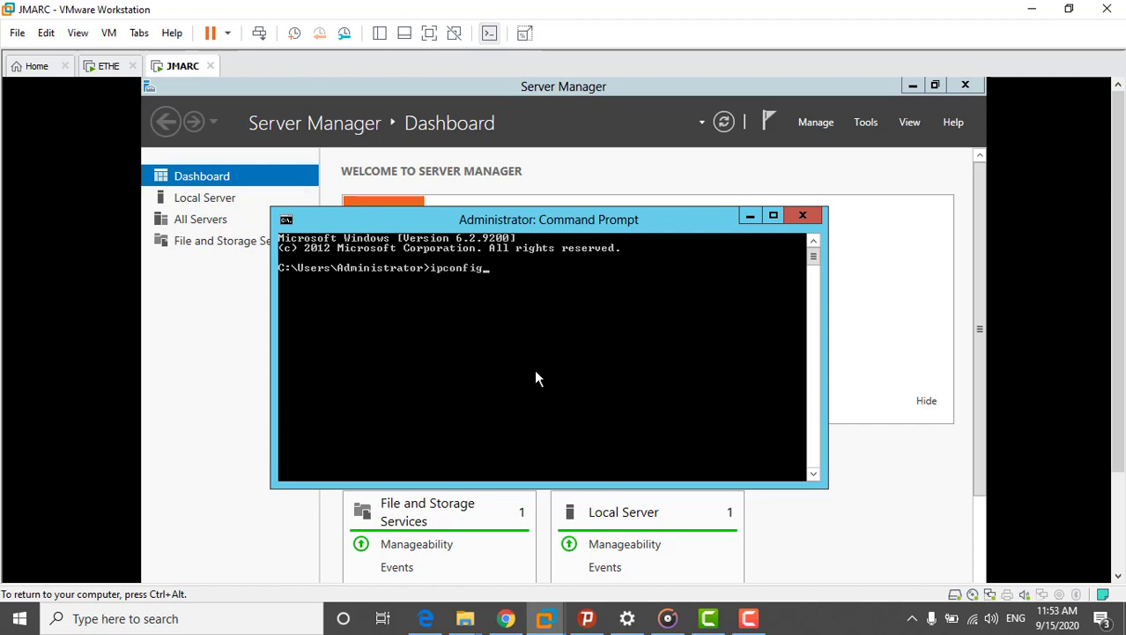
key("Return")
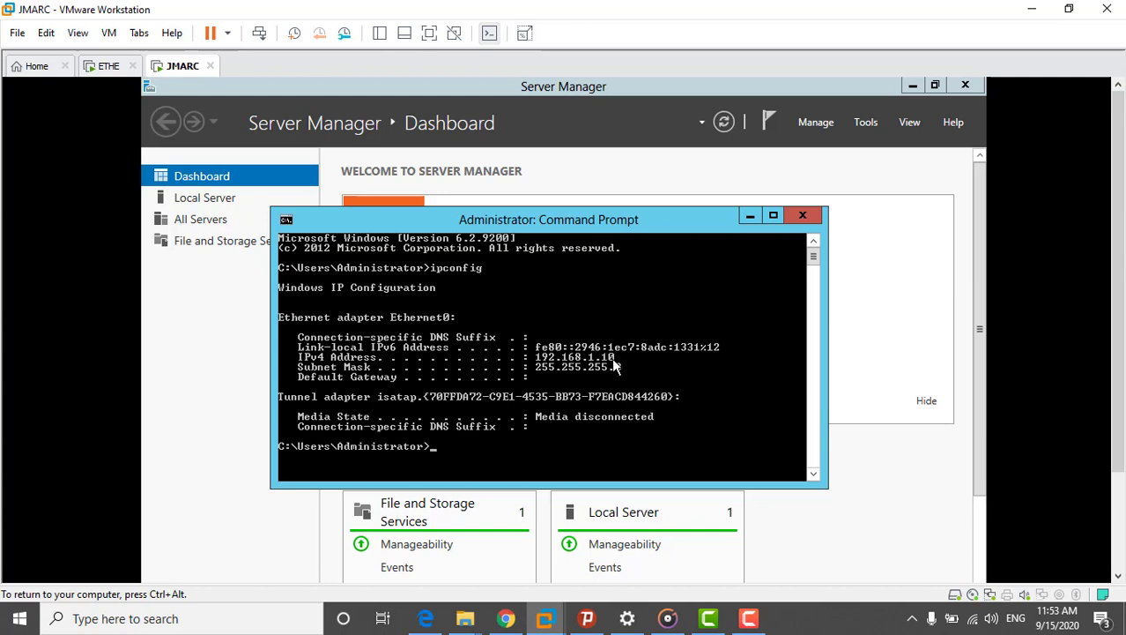
left_click(804, 219)
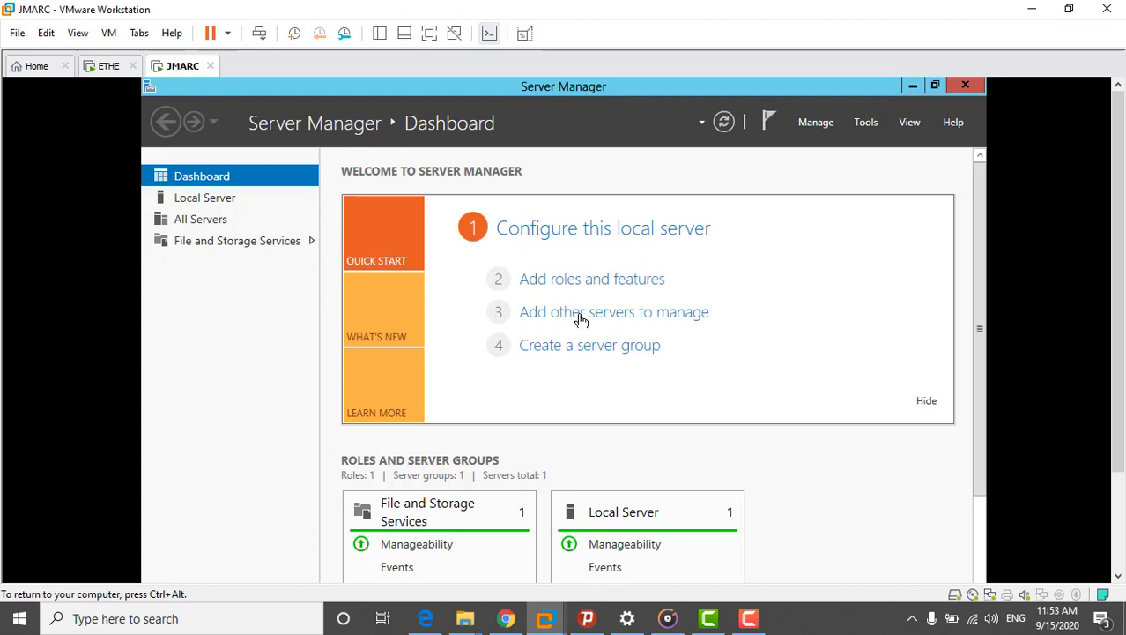
Step: Glance at ETHE, then return to JMARC and bring up its Start screen
left_click(107, 70)
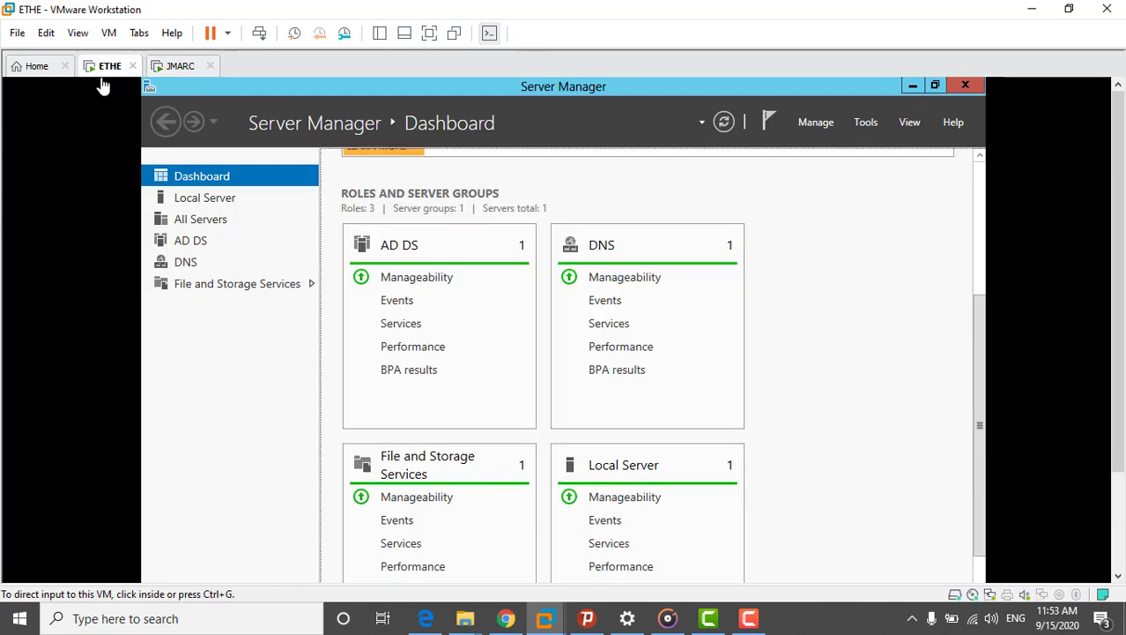
left_click(172, 71)
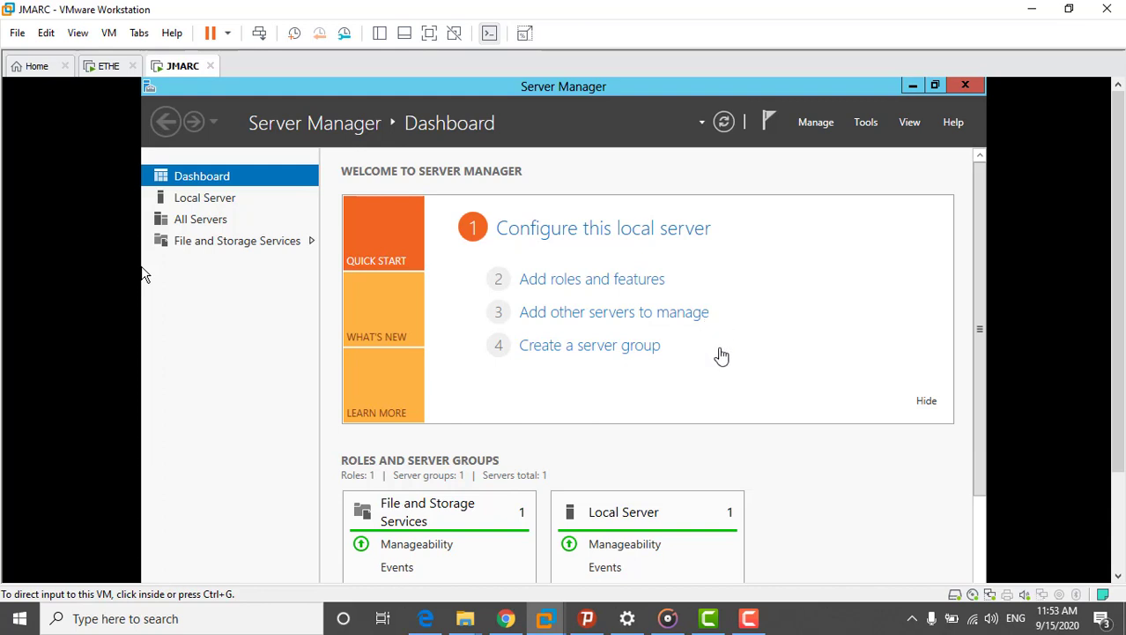
left_click(144, 275)
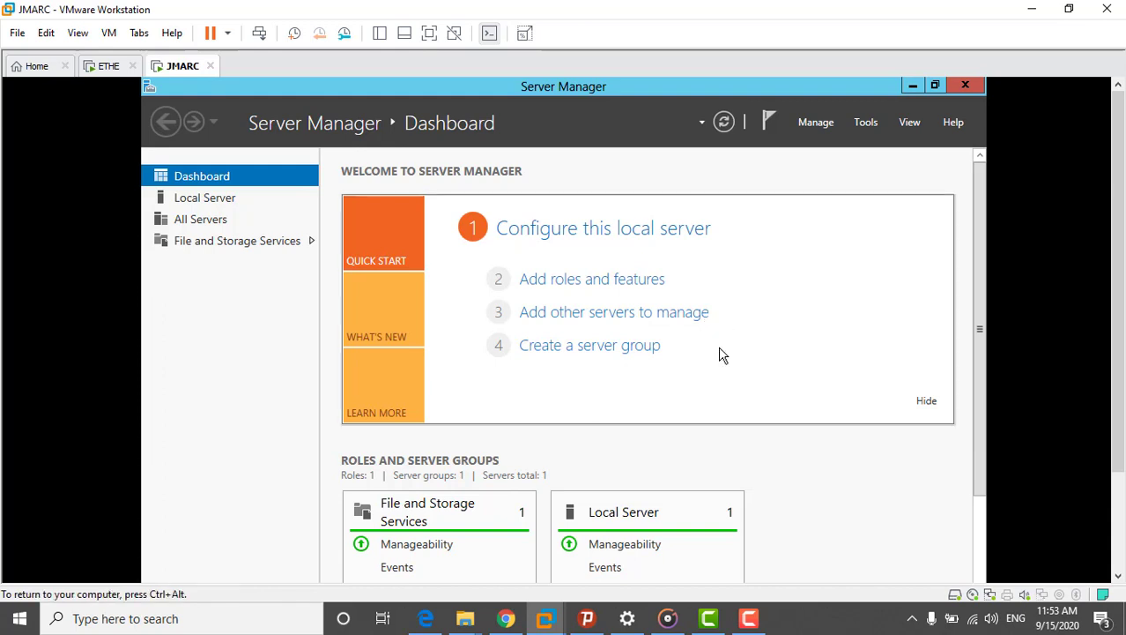
key("super")
Step: Open the Ethernet0 adapter's IPv4 properties through Control Panel's Network and Sharing Center
left_click(282, 499)
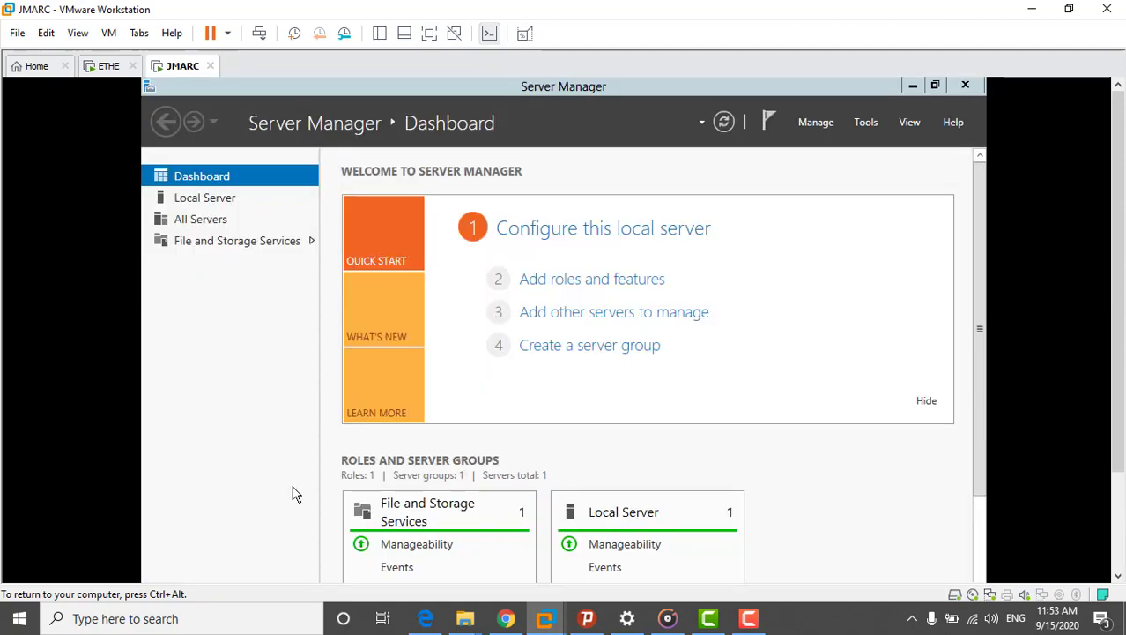
left_click(436, 322)
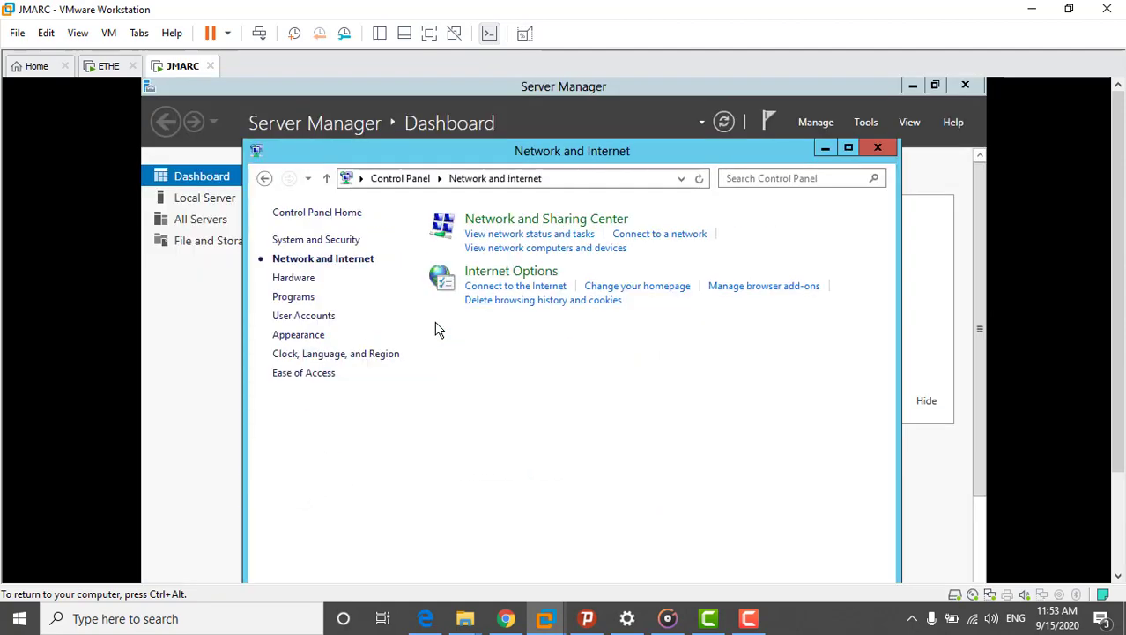
left_click(537, 228)
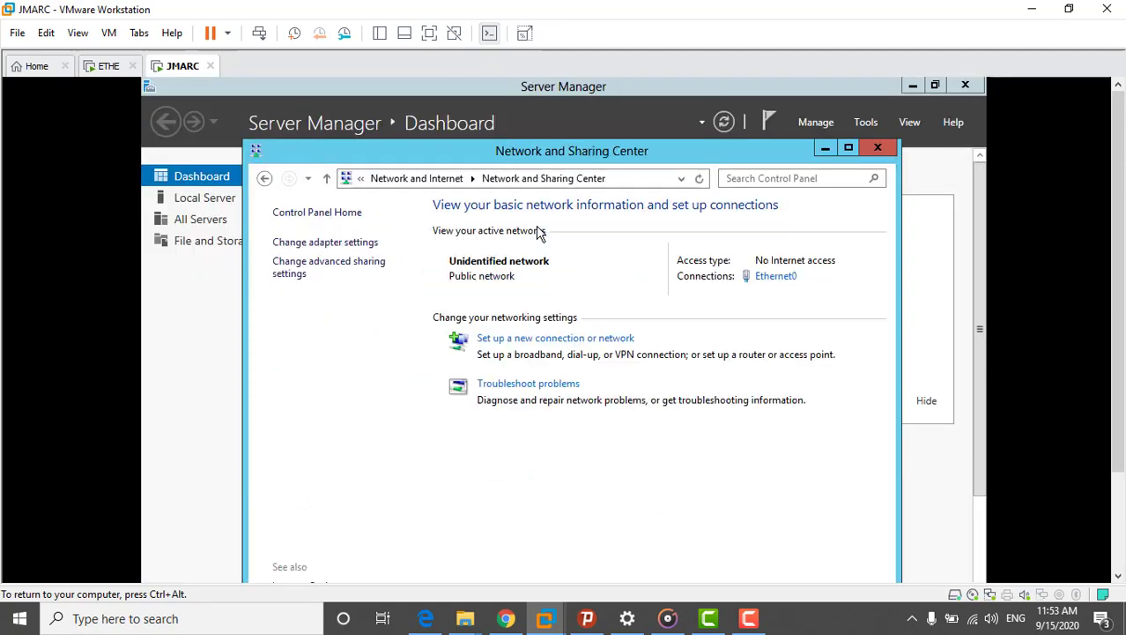
left_click(773, 280)
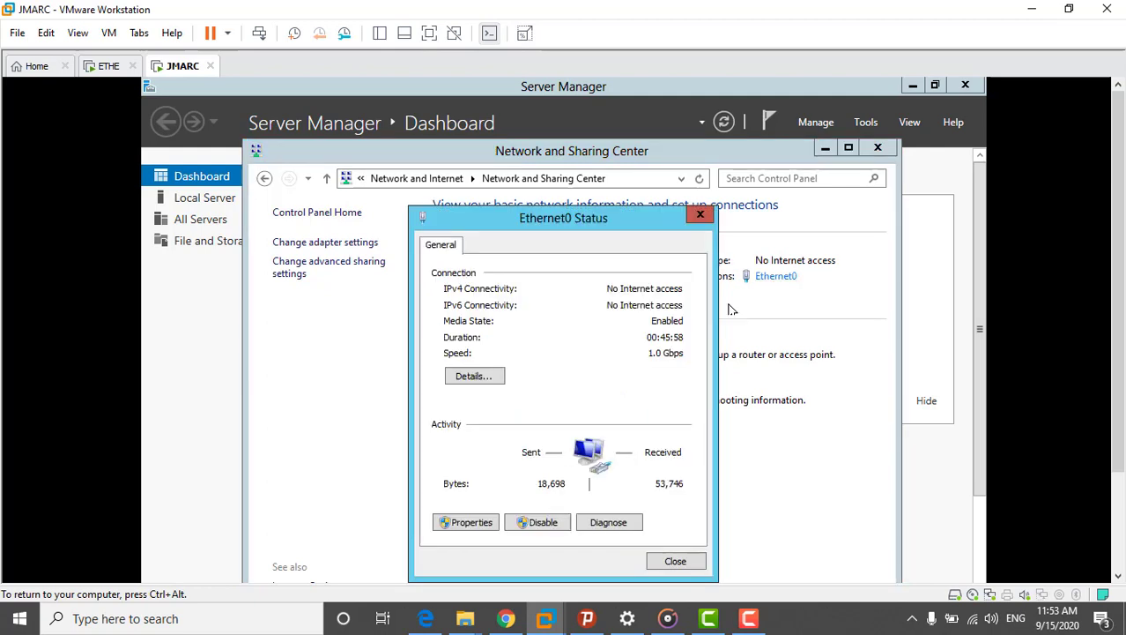
left_click(469, 523)
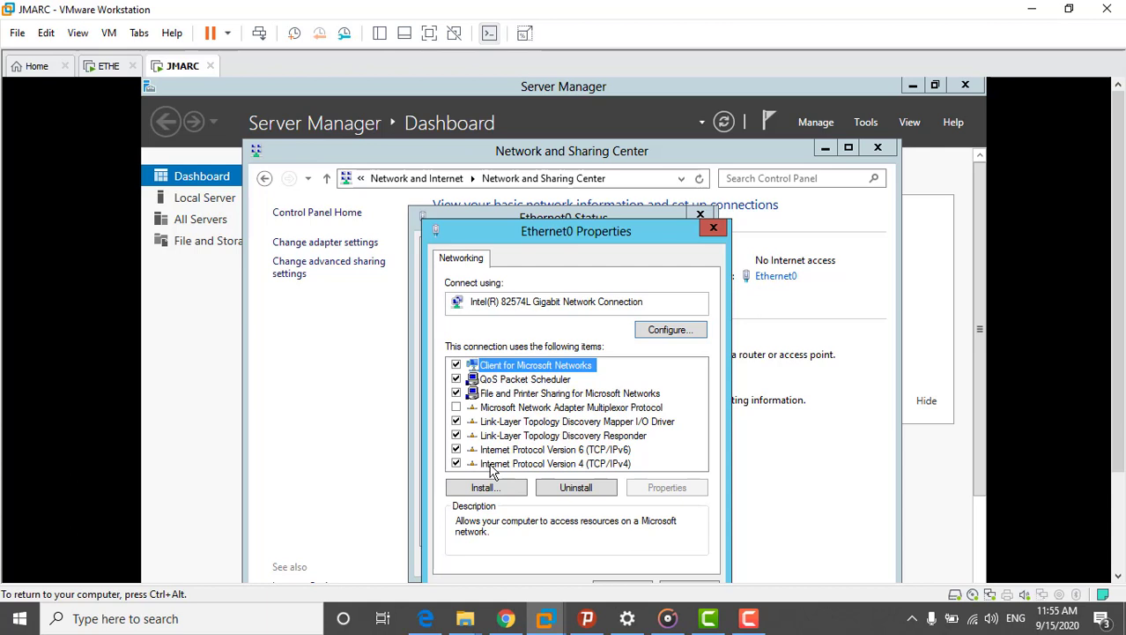
double_click(491, 465)
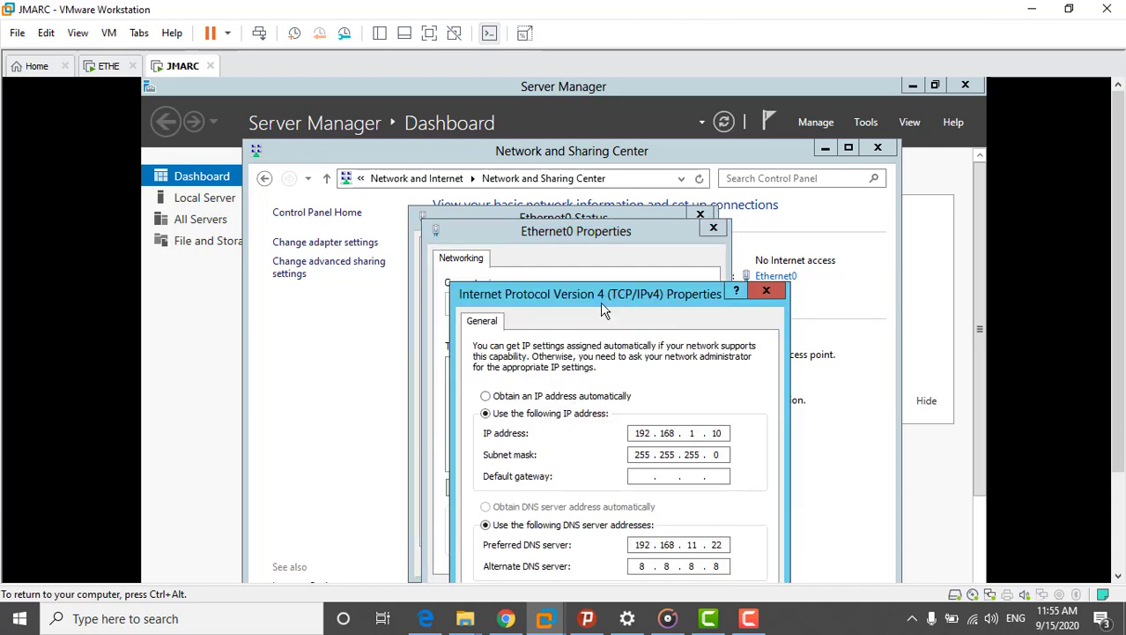
left_click_drag(605, 311, 610, 277)
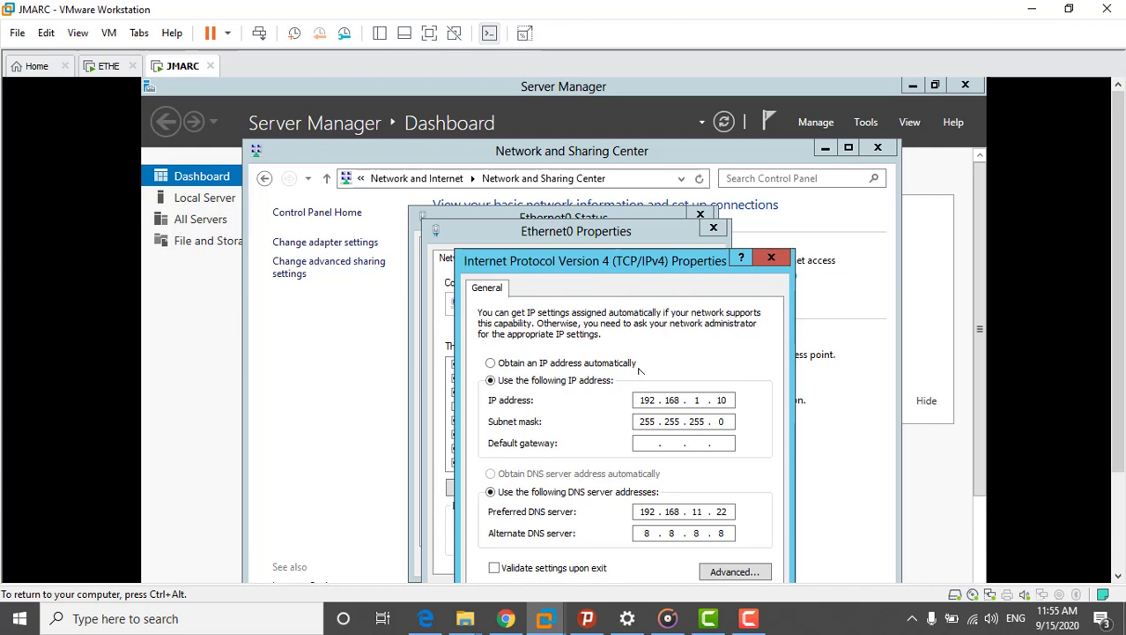
Step: Set preferred DNS to 192.168.1.1 and alternate DNS to 8.8.8.8, then apply
left_click(694, 532)
type("8")
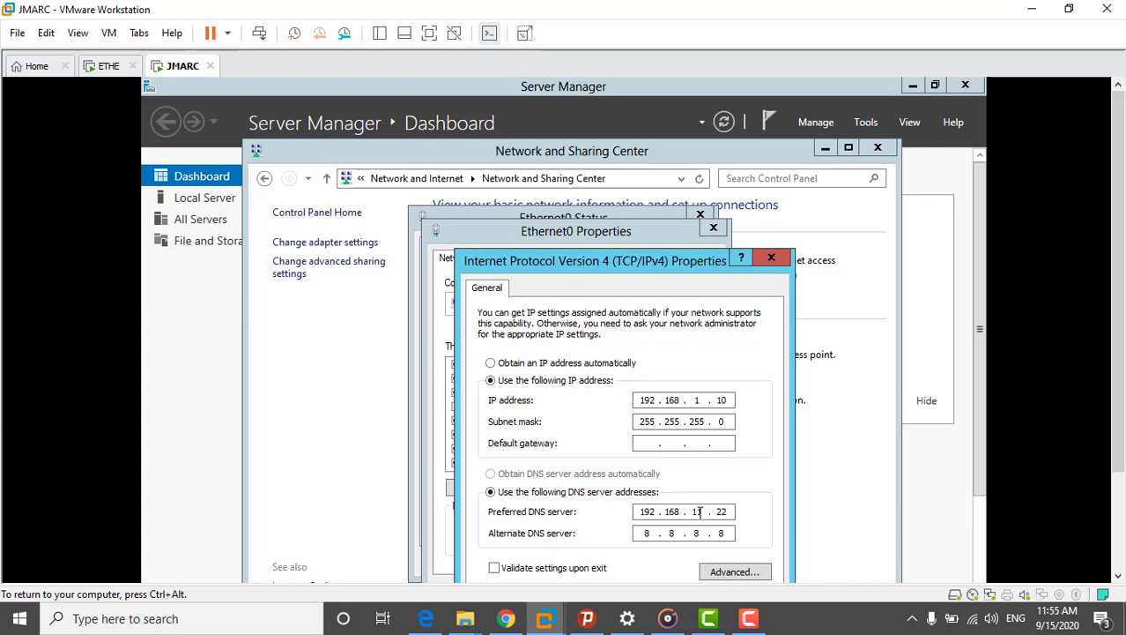
left_click_drag(705, 512, 691, 513)
type("1")
left_click_drag(731, 514, 716, 512)
type("1")
left_click_drag(648, 270, 646, 228)
left_click(683, 565)
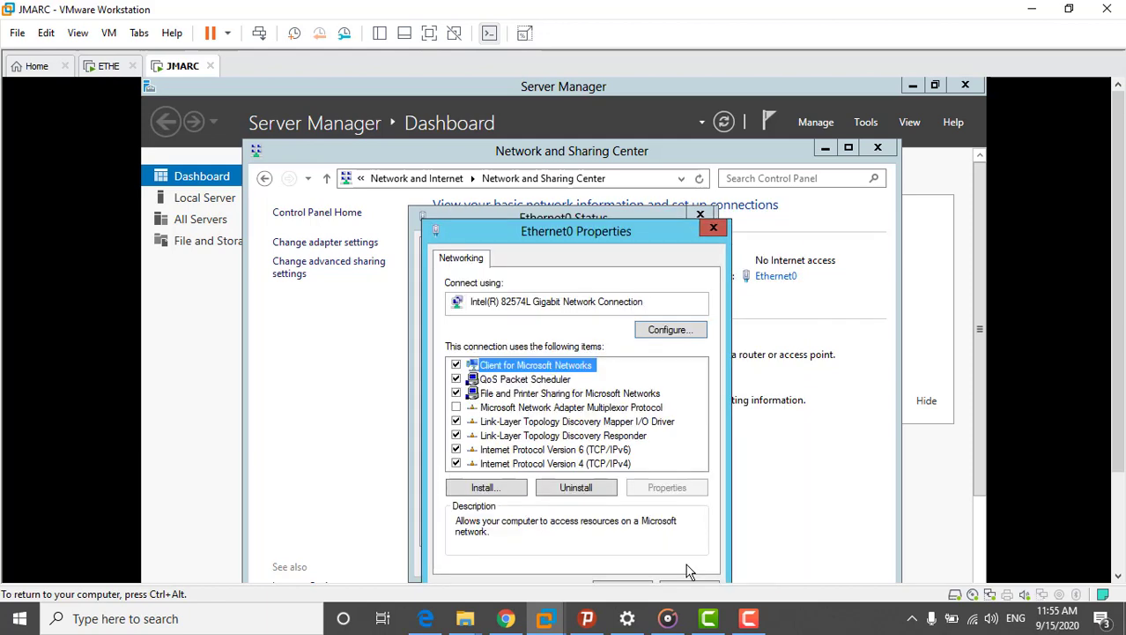
Step: Confirm the Ethernet0 properties and close the status and Network and Sharing Center windows
left_click_drag(623, 238, 617, 209)
left_click(638, 560)
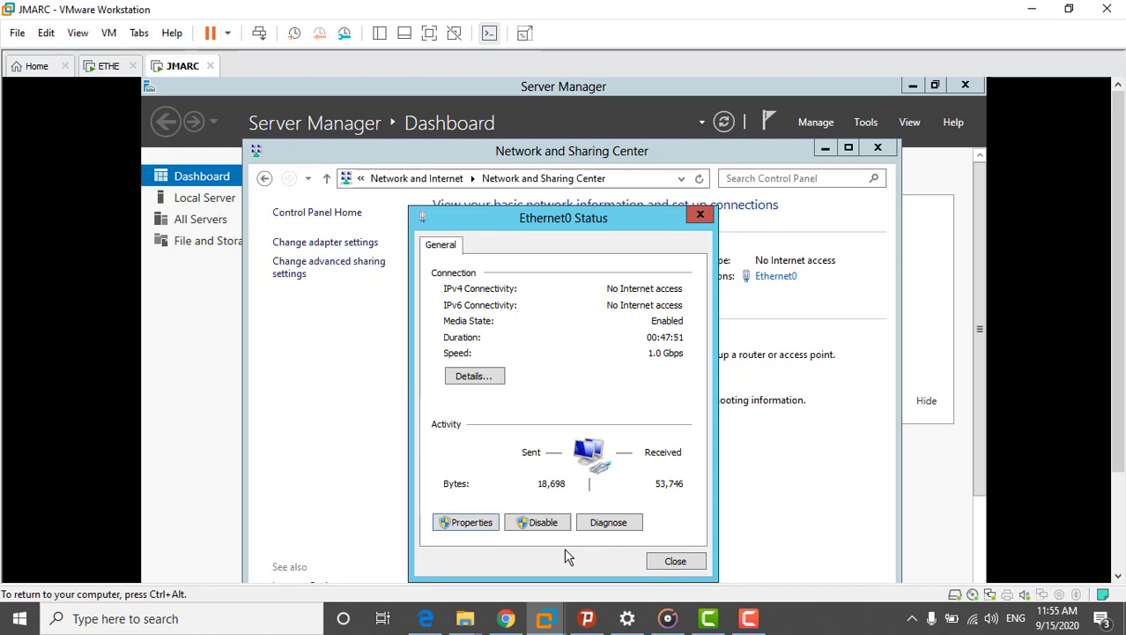
left_click(675, 560)
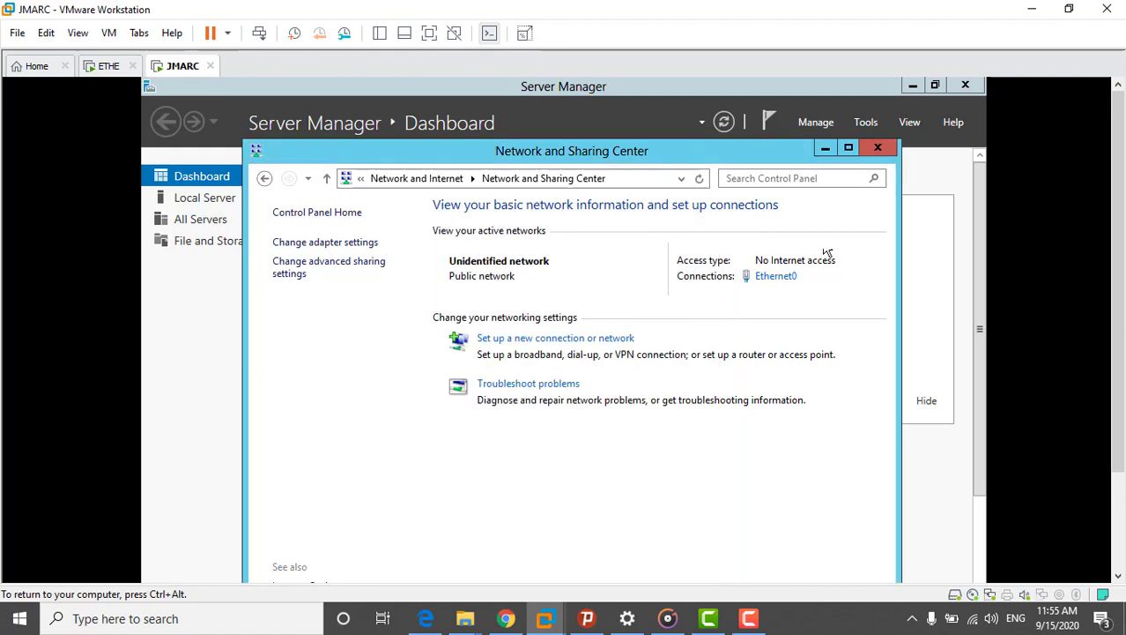
left_click(877, 147)
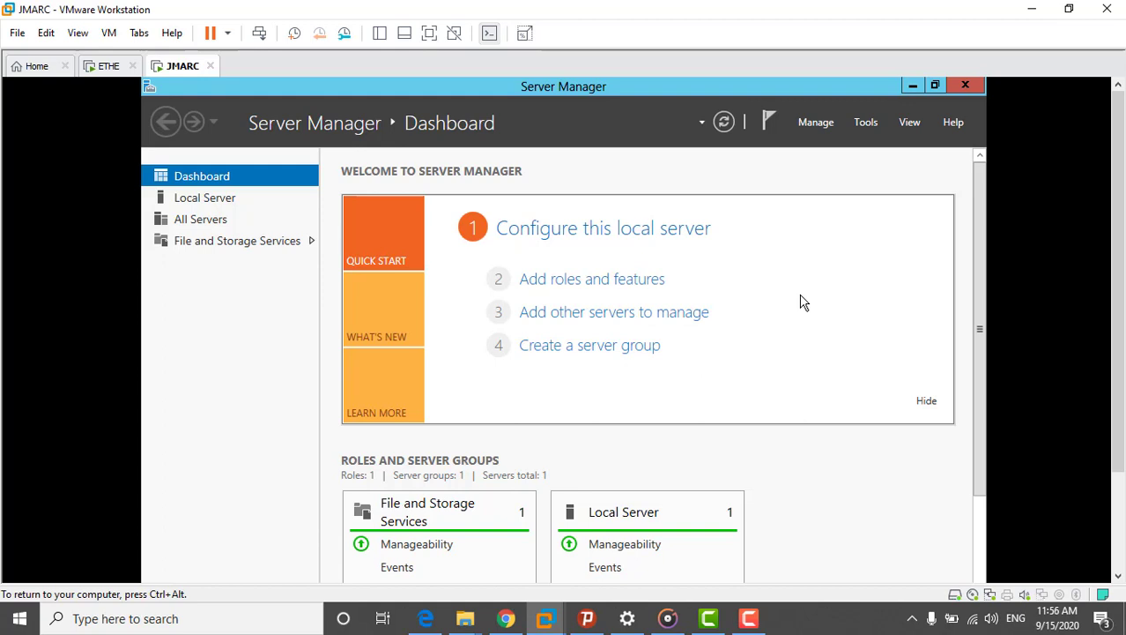
key("super")
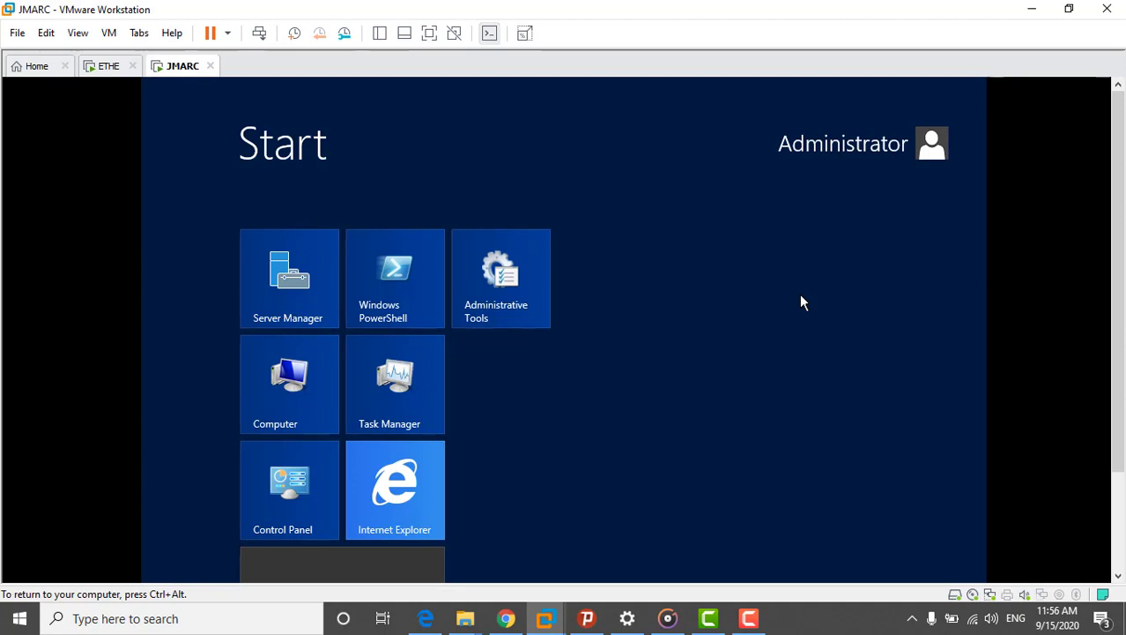
left_click(378, 281)
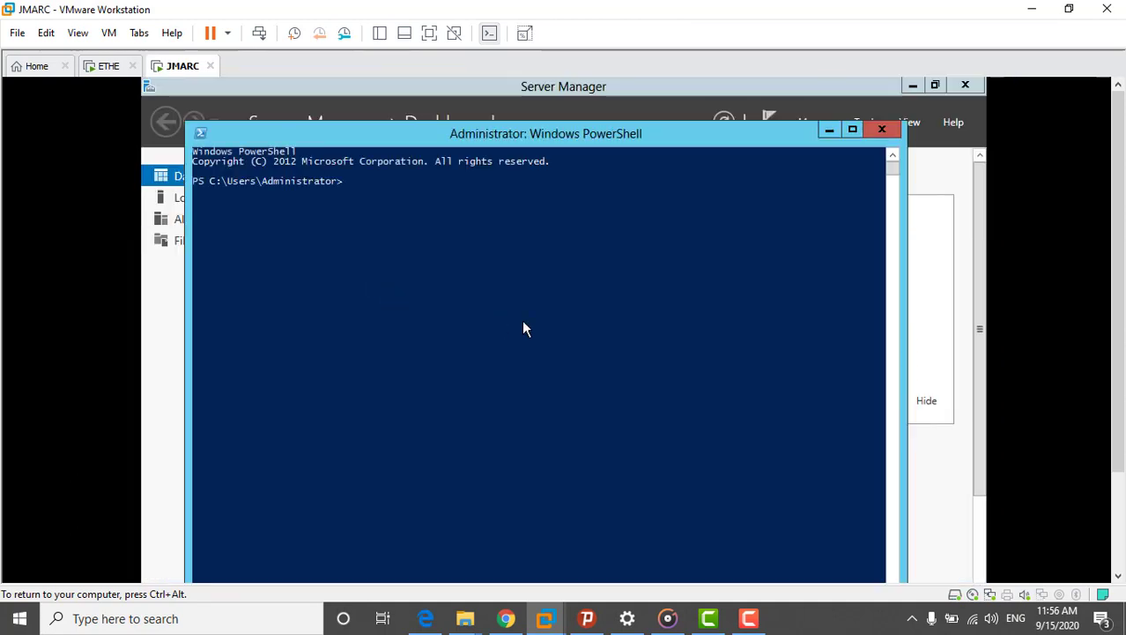
type("ping 1")
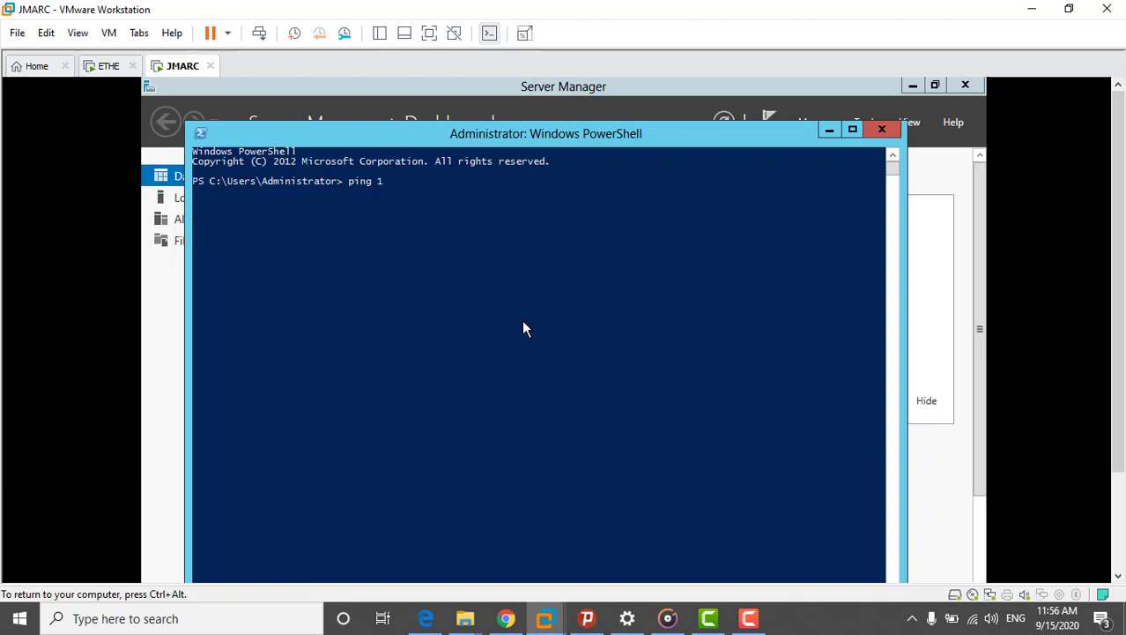
type("92.168.1.1")
key("Return")
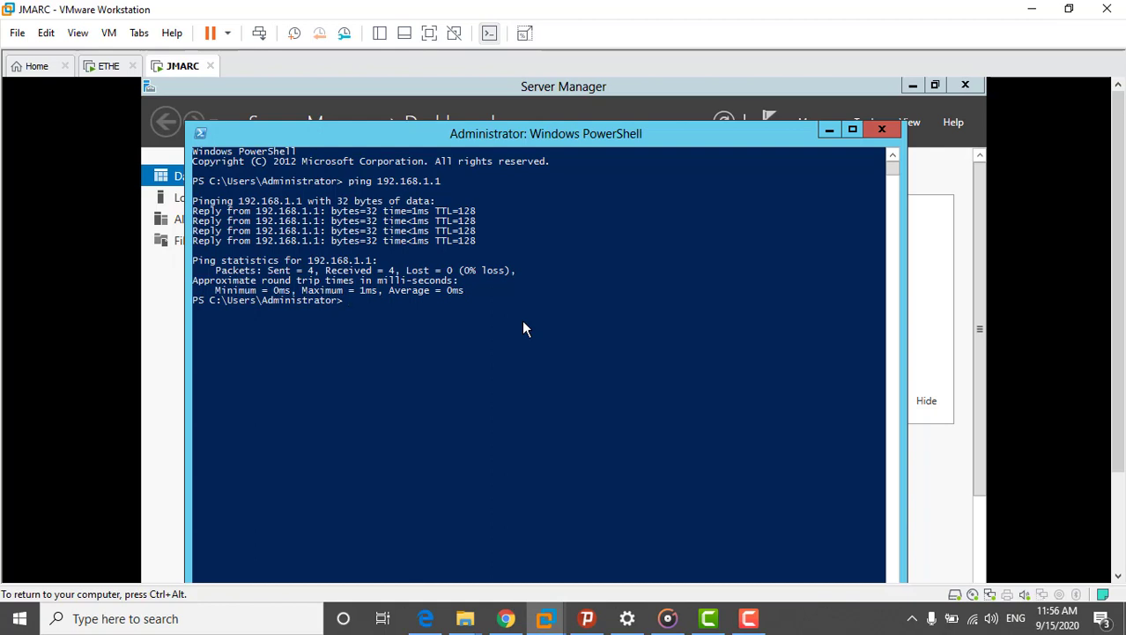
left_click(883, 132)
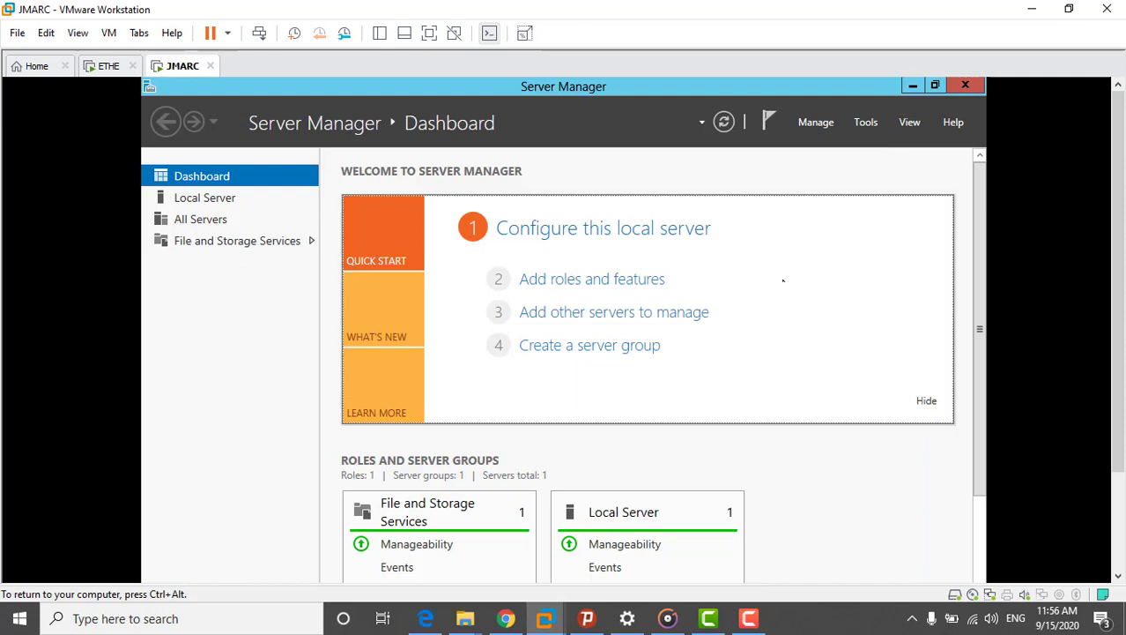
Step: On ETHE, launch Active Directory Users and Computers from Server Manager Tools and open ethe.com's Users container
left_click(108, 69)
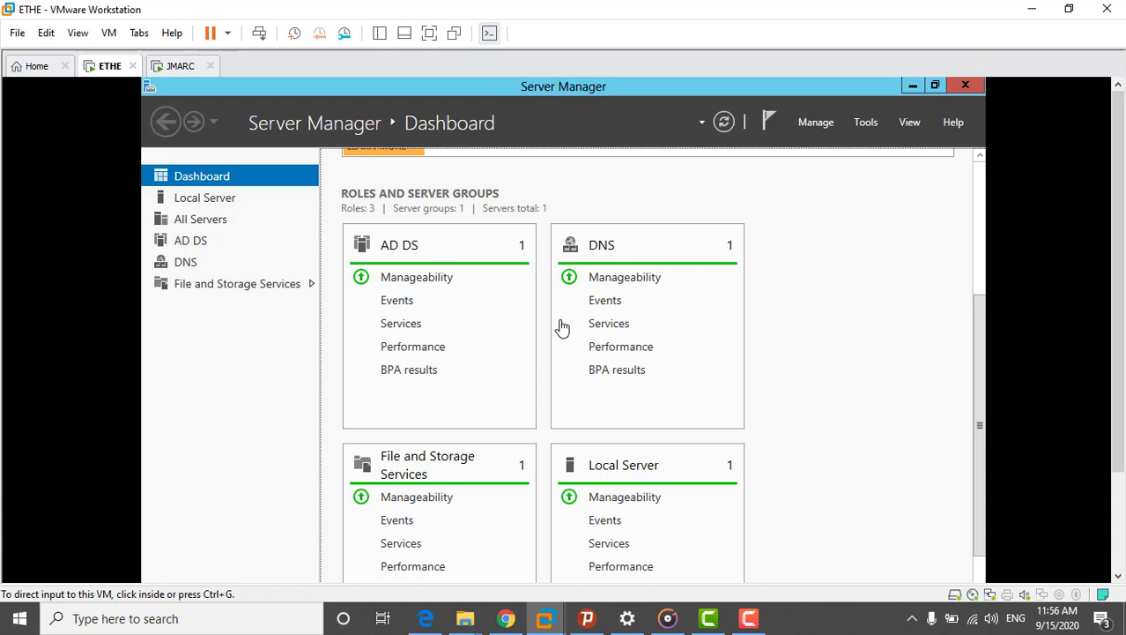
left_click(866, 125)
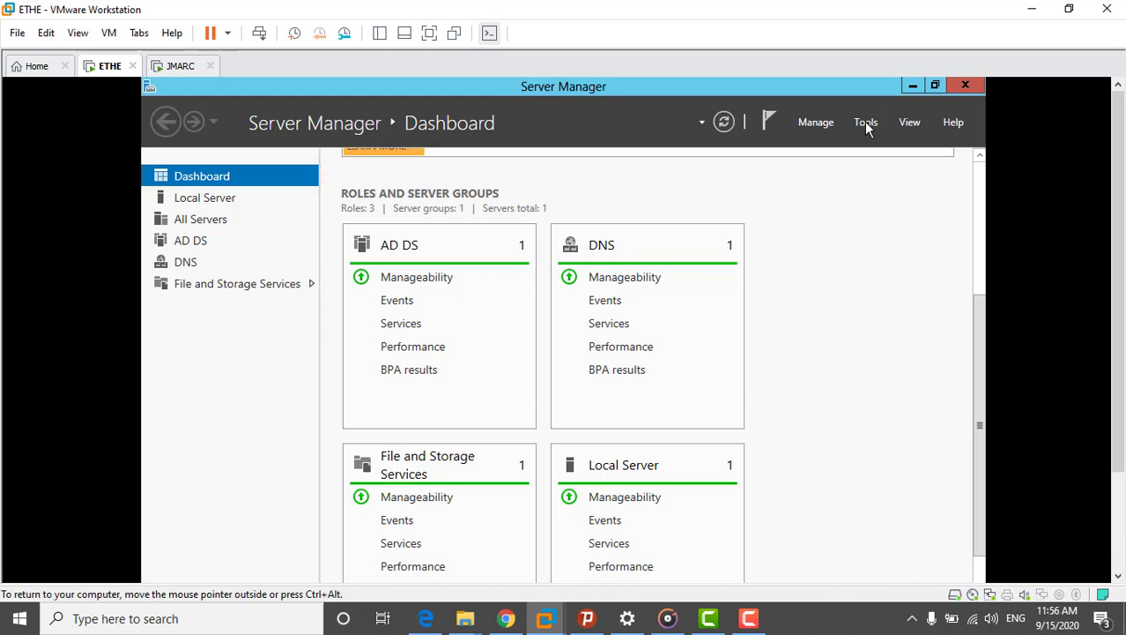
left_click(867, 123)
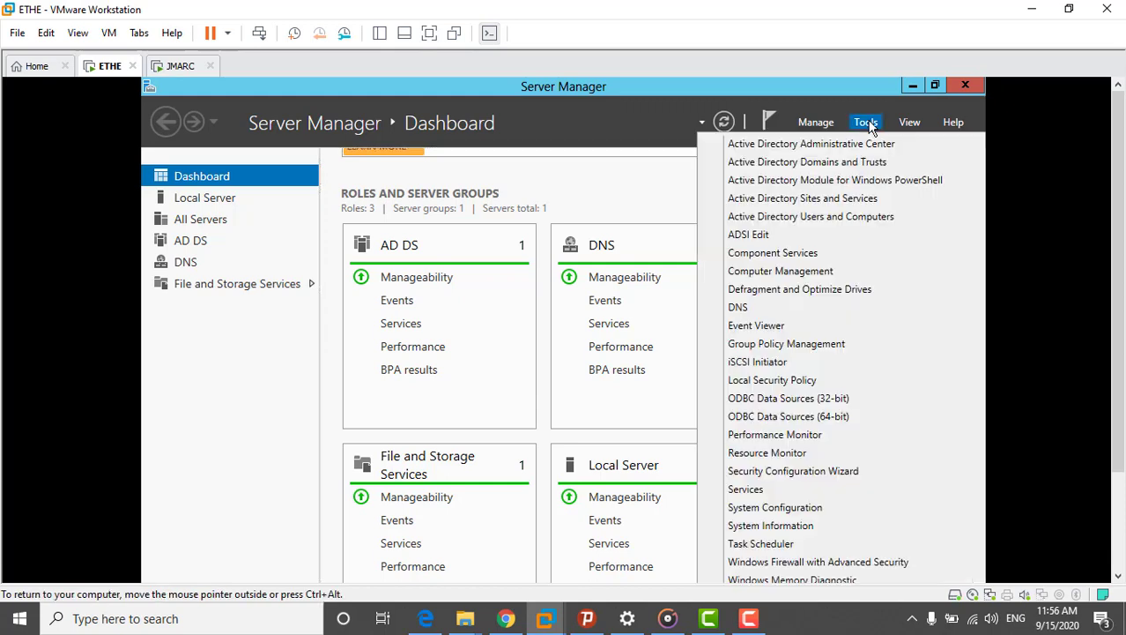
left_click(899, 217)
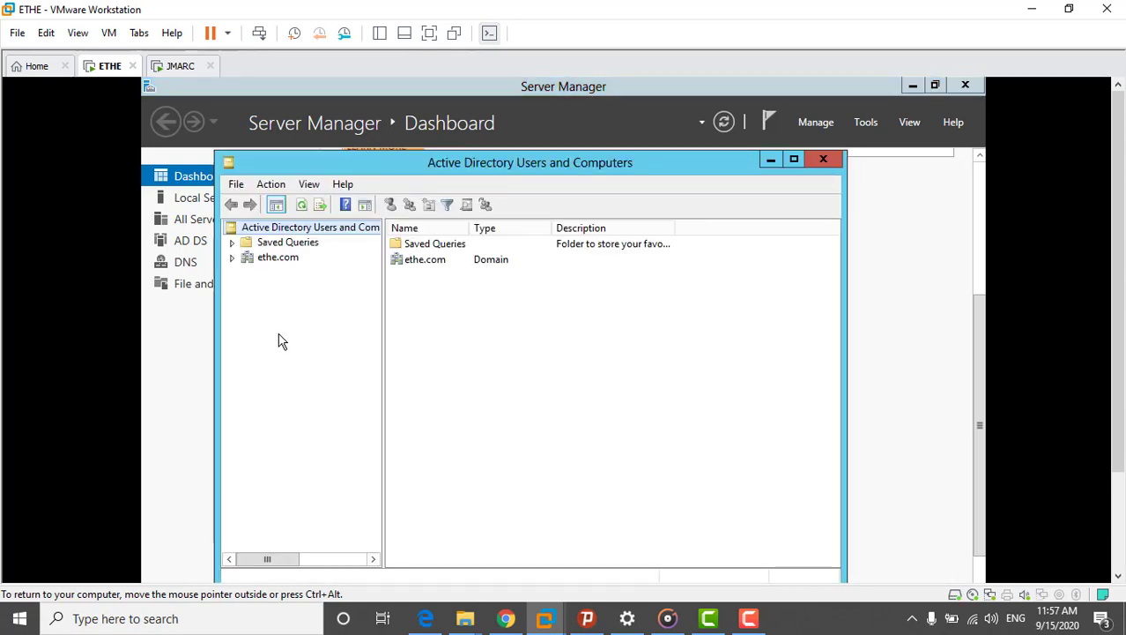
left_click(233, 258)
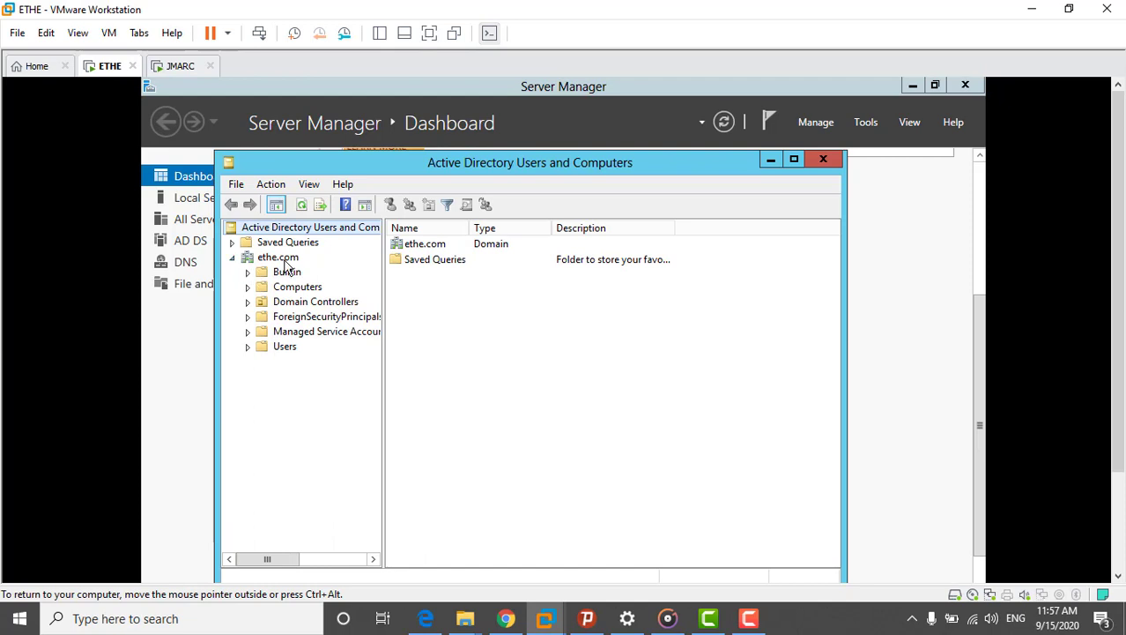
left_click(272, 347)
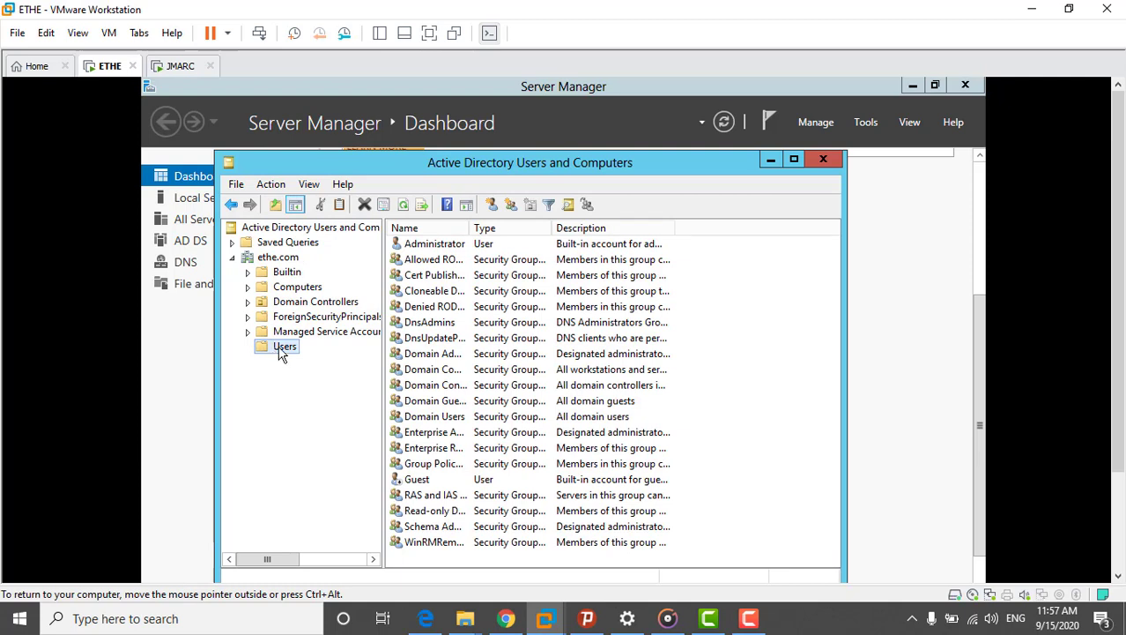
Step: Start a new user in ethe.com/Users with first name u1 and logon name u1
right_click(282, 350)
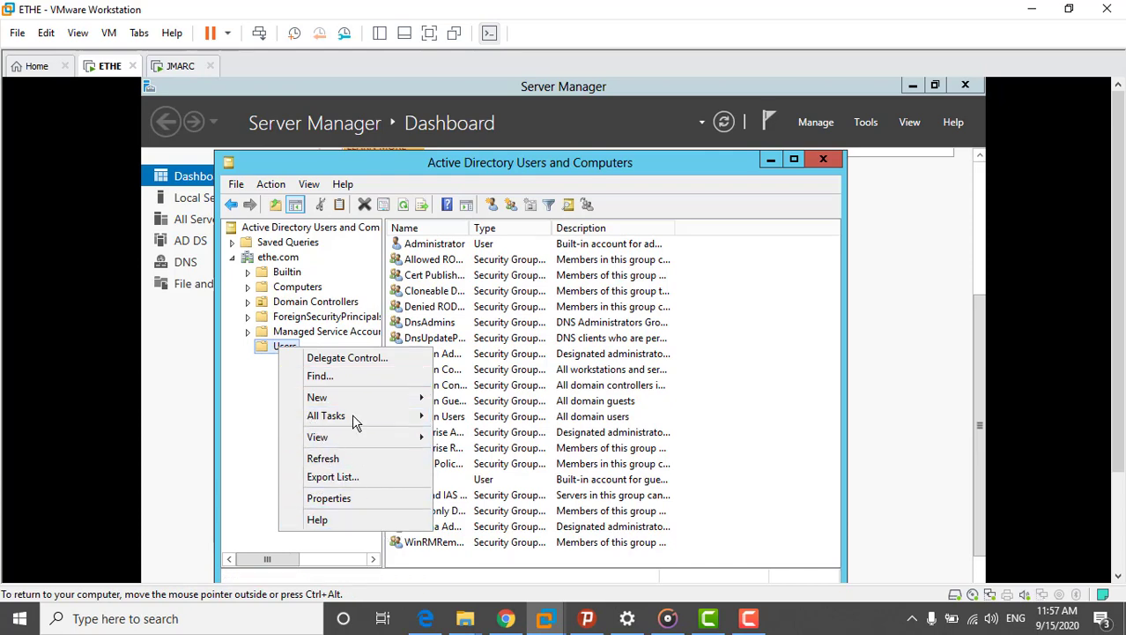
mouse_move(357, 405)
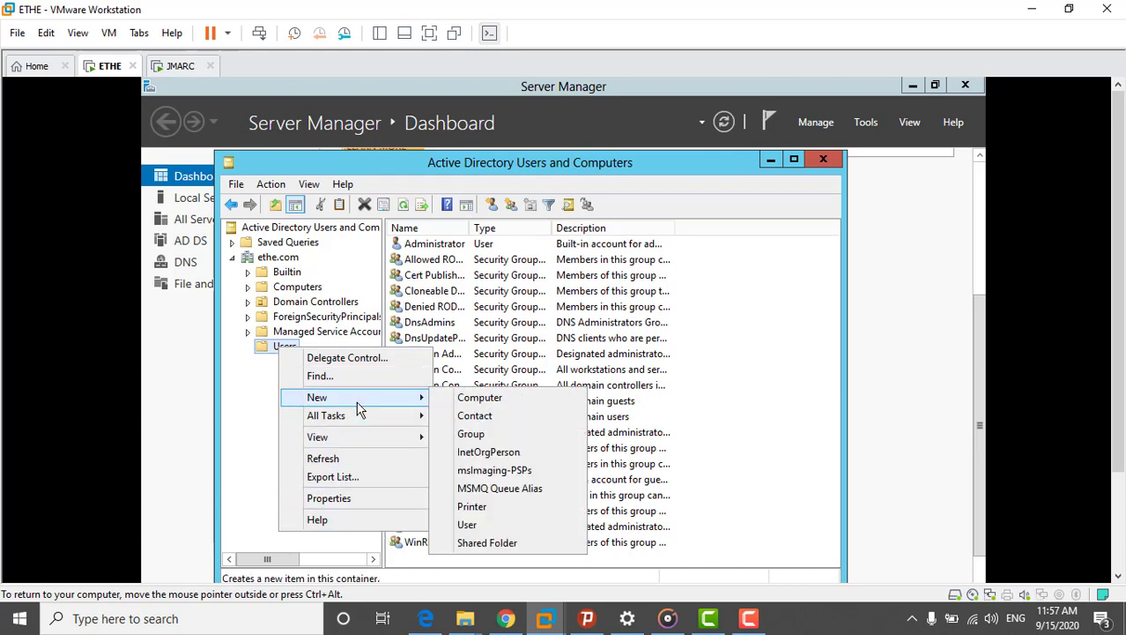
left_click(469, 524)
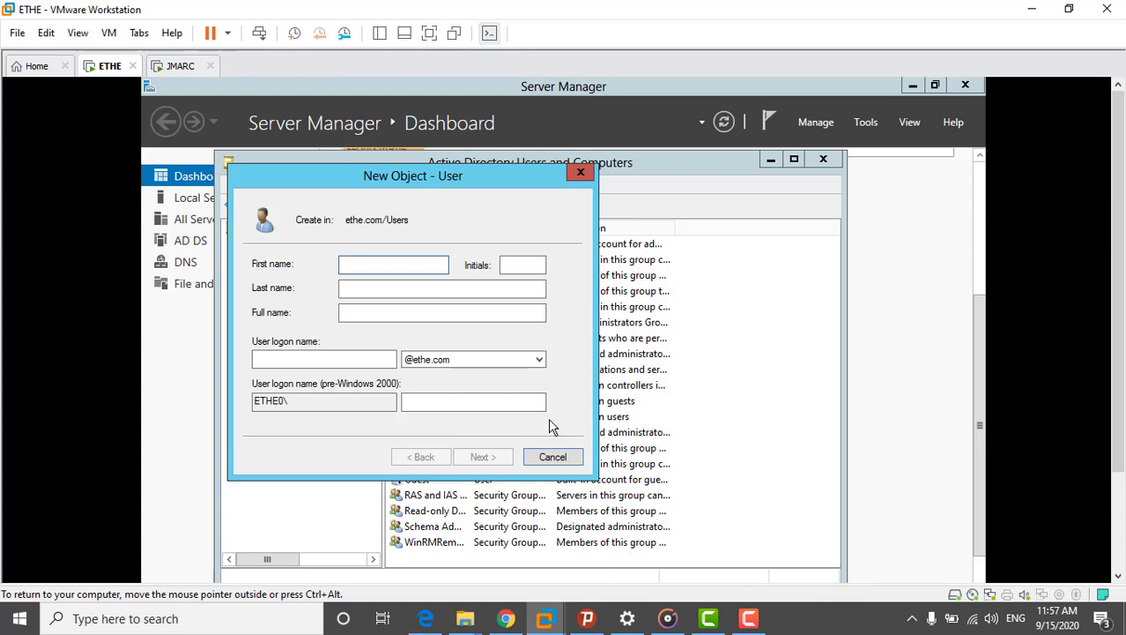
type("u1")
left_click(297, 364)
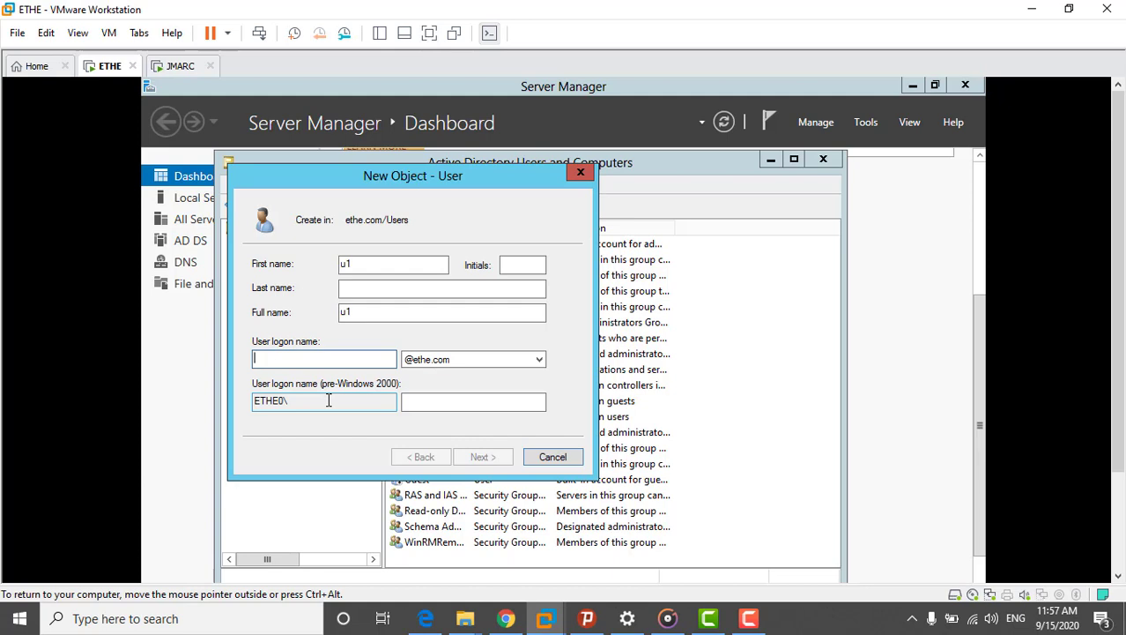
type("u1")
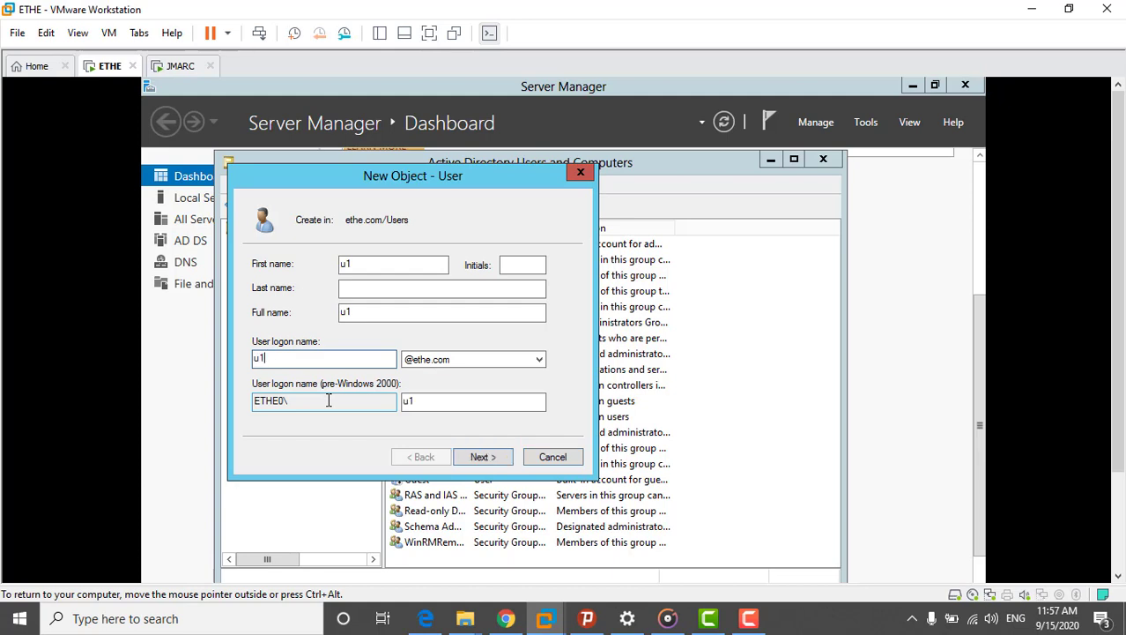
left_click(502, 464)
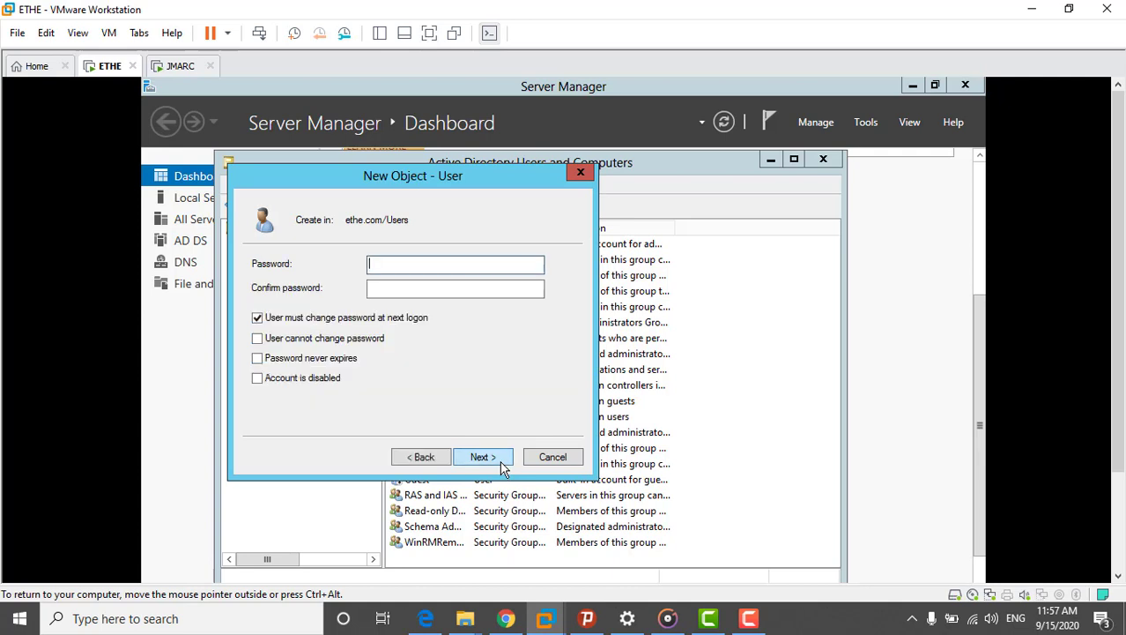
Step: Give u1 a confirmed password that never expires and cannot be changed, then finish creating the user
left_click(257, 318)
left_click(258, 339)
left_click(257, 358)
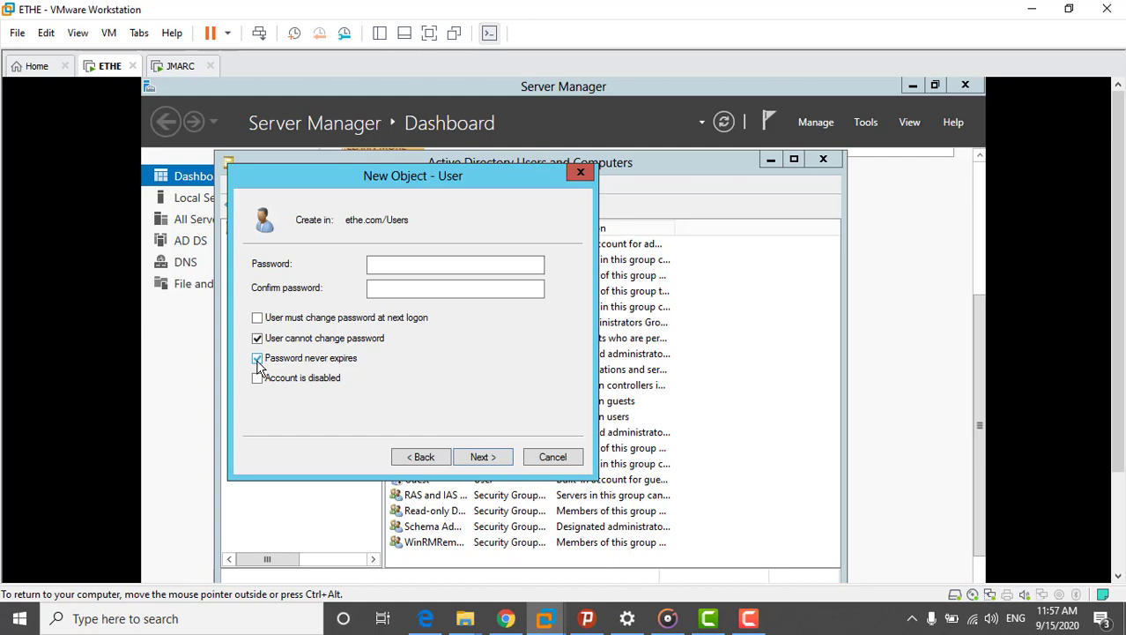
left_click(416, 263)
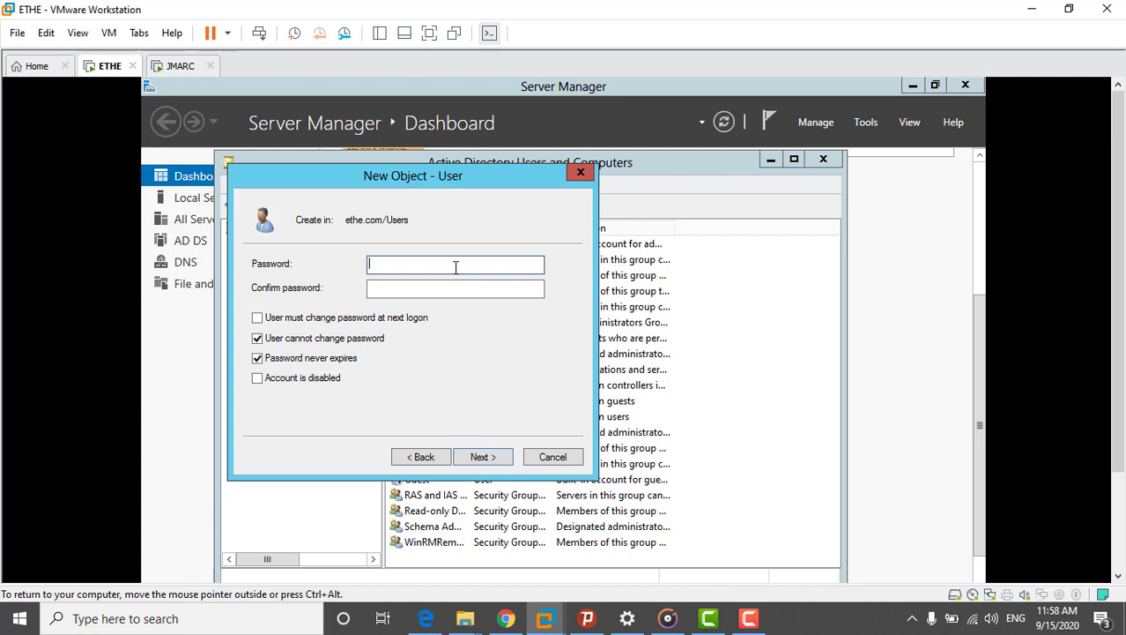
type("•••••••••")
left_click(452, 292)
type("•••••")
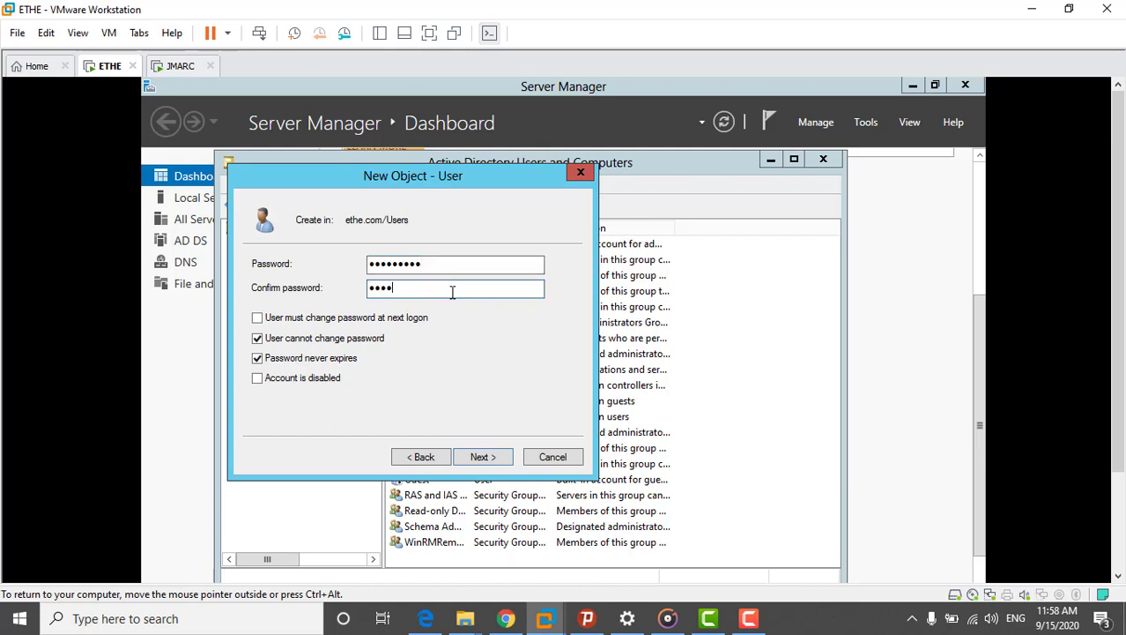
type("••••")
left_click(478, 460)
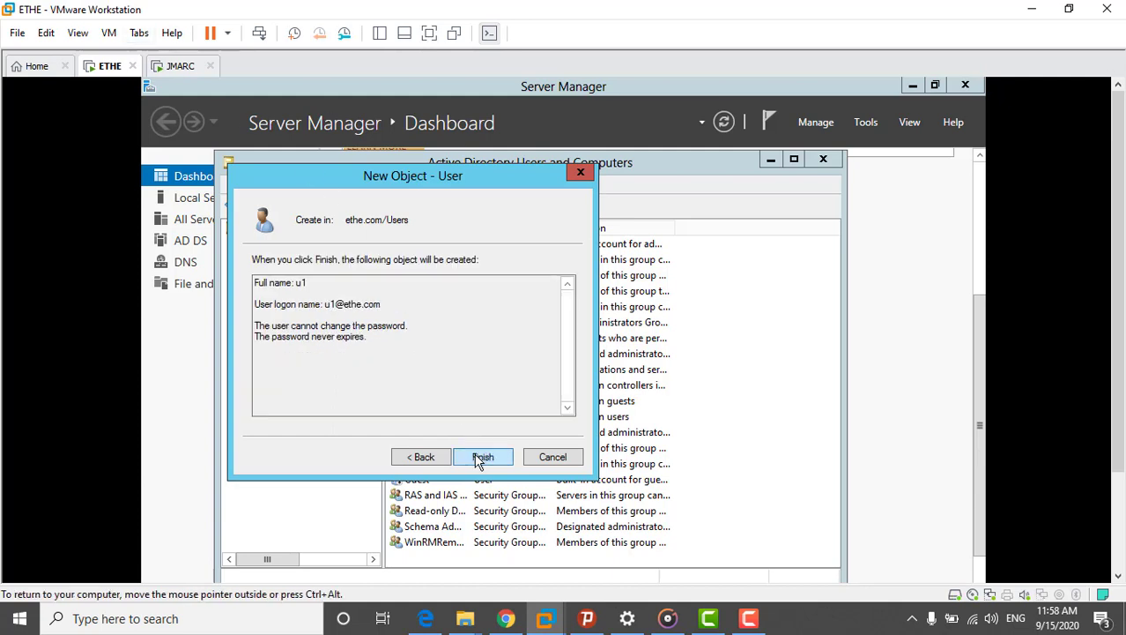
left_click(483, 458)
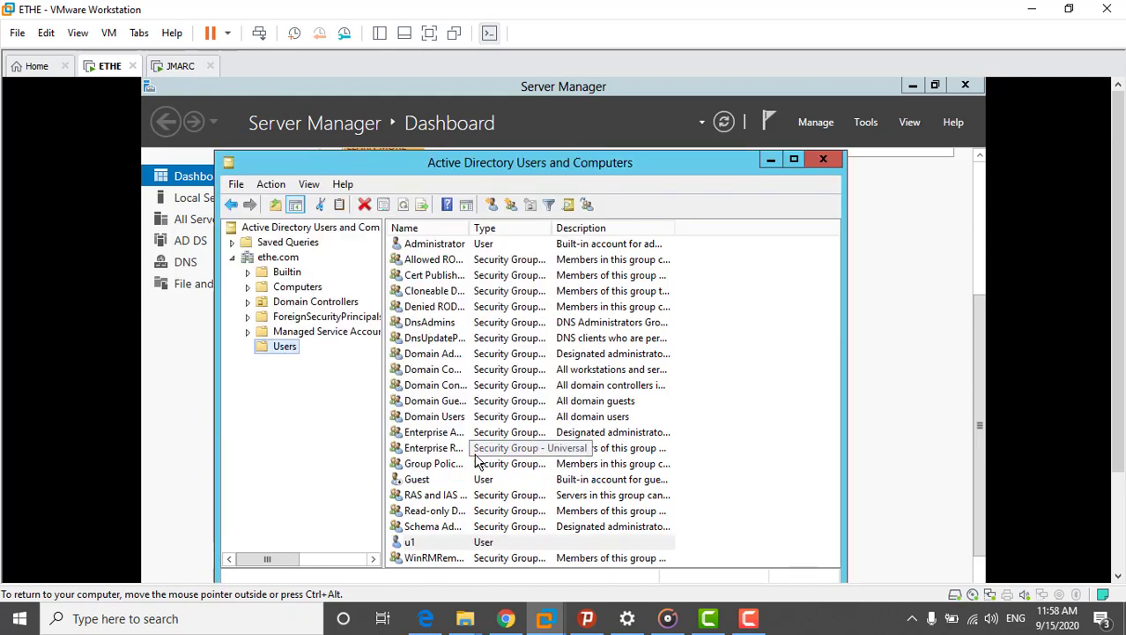
Step: Close Active Directory Users and Computers, then open Computer from JMARC's Start screen
left_click(825, 162)
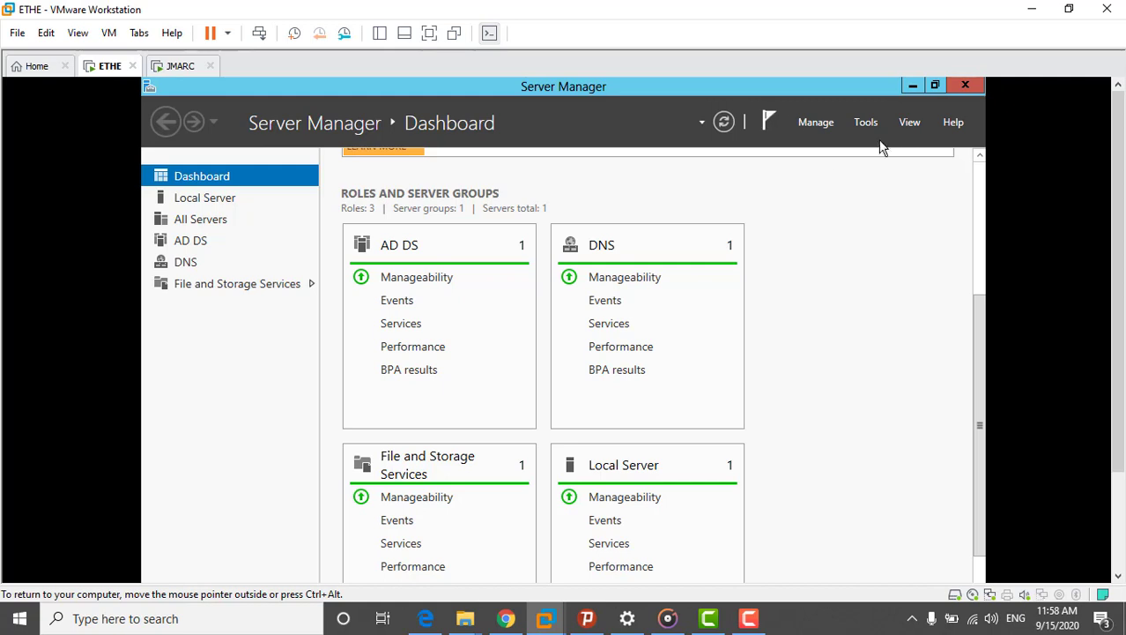
left_click(182, 70)
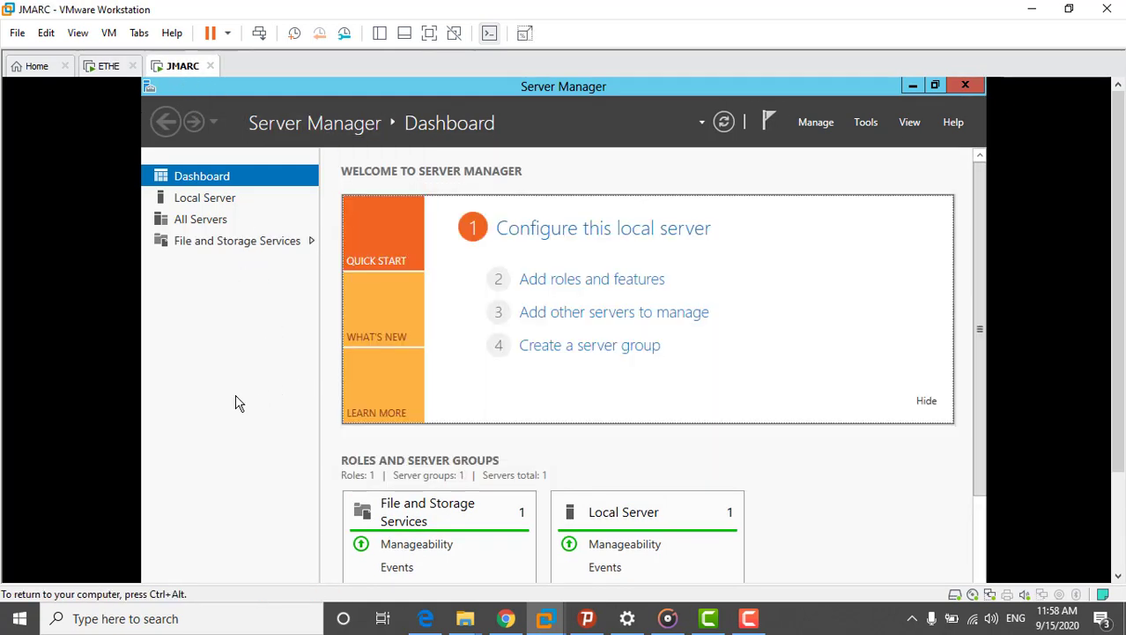
key("super")
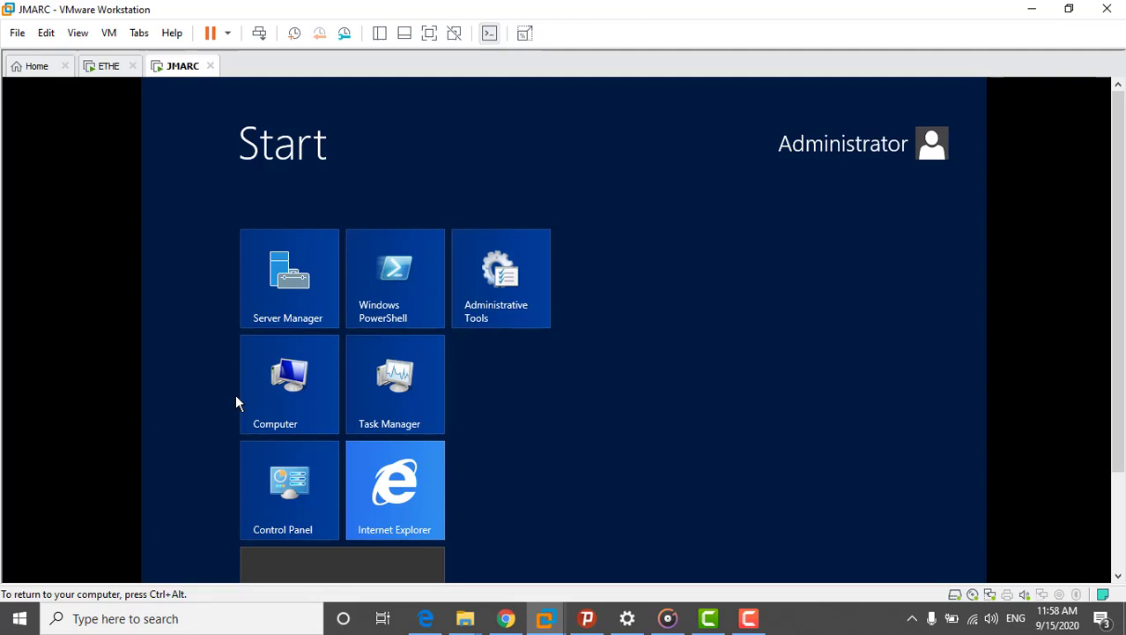
left_click(300, 401)
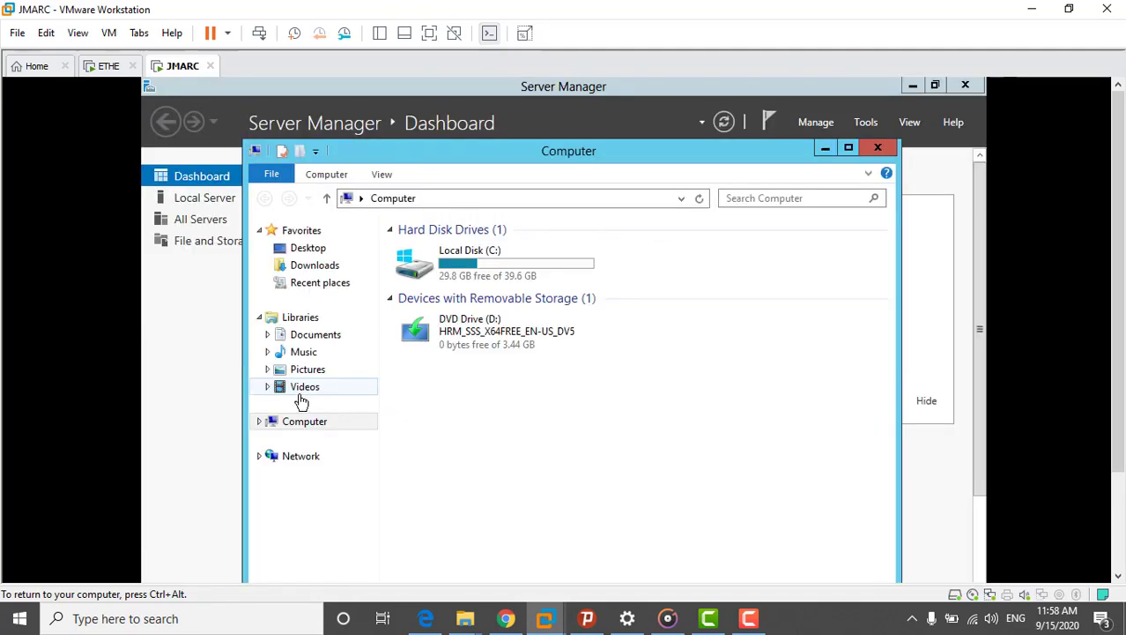
Step: Open JMARC's System Properties via Computer > Properties > Change settings, showing WIN-MHEL04E792L in WORKGROUP
right_click(335, 434)
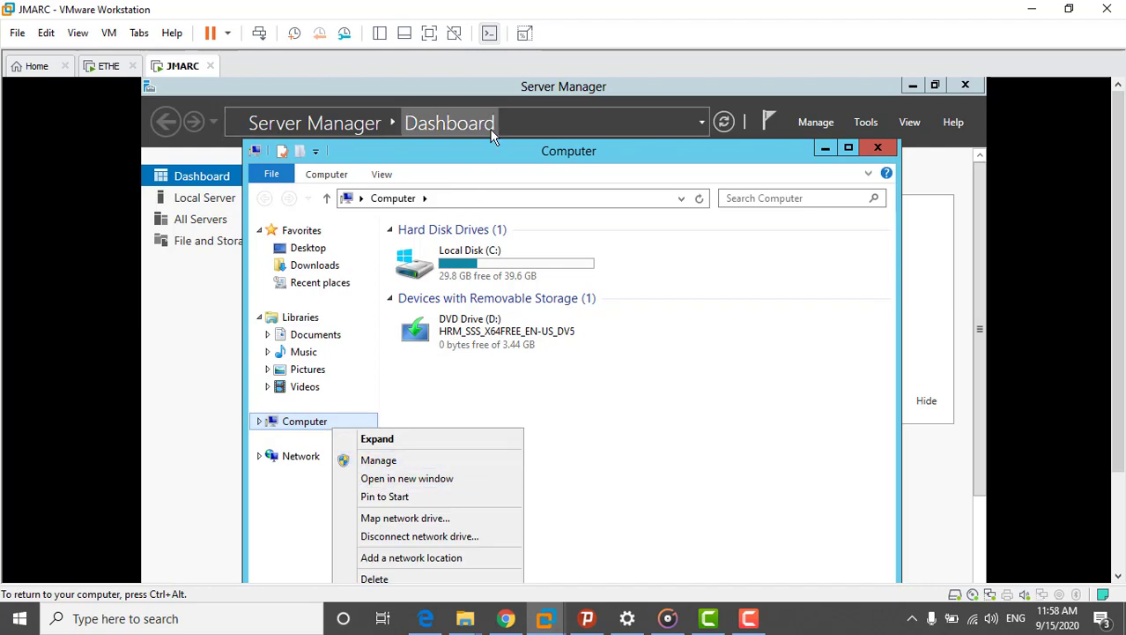
left_click_drag(481, 150, 479, 90)
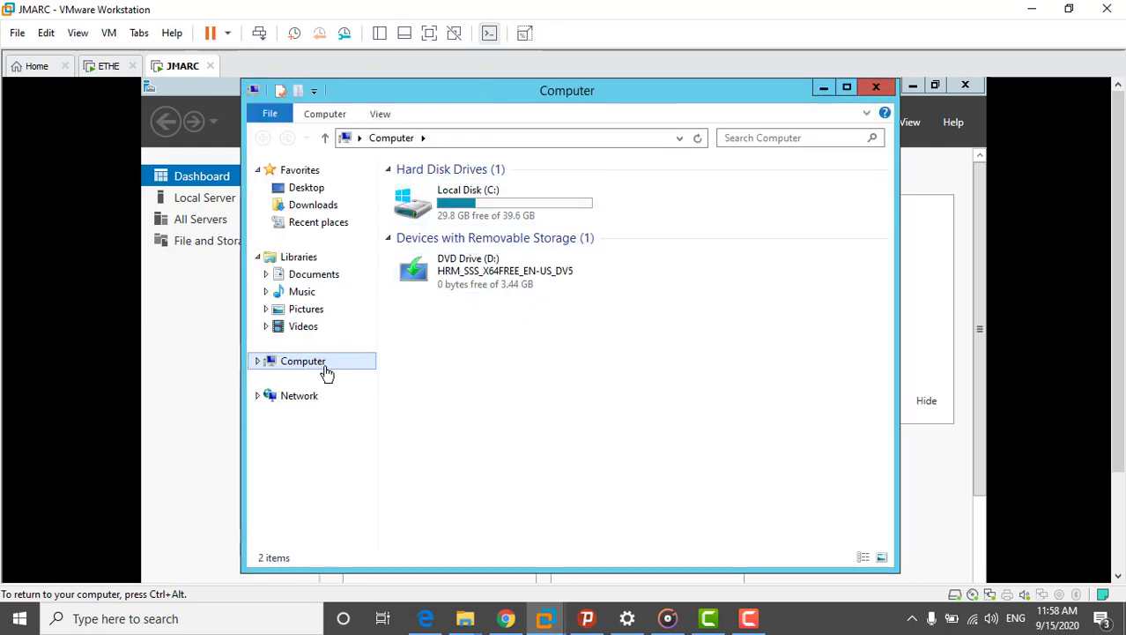
right_click(327, 373)
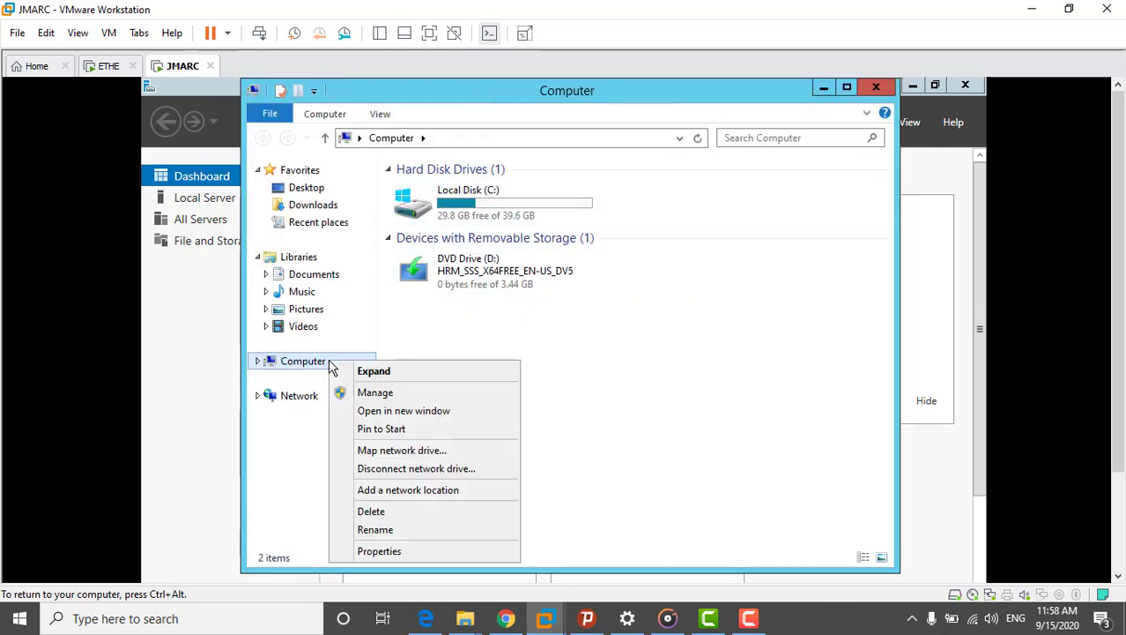
left_click(399, 552)
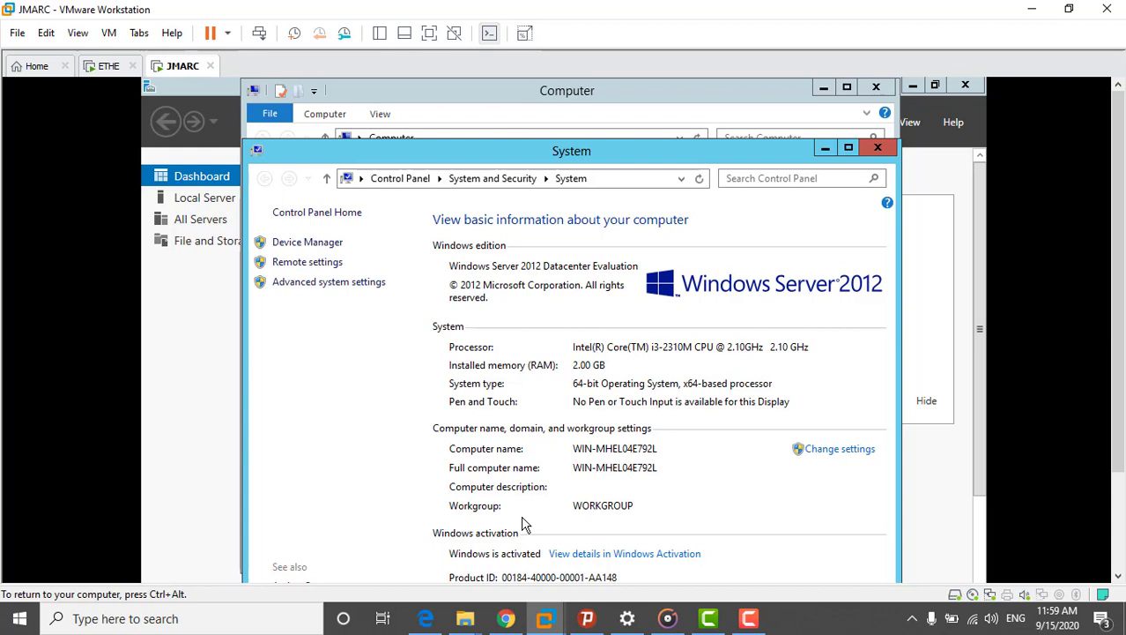
left_click(826, 456)
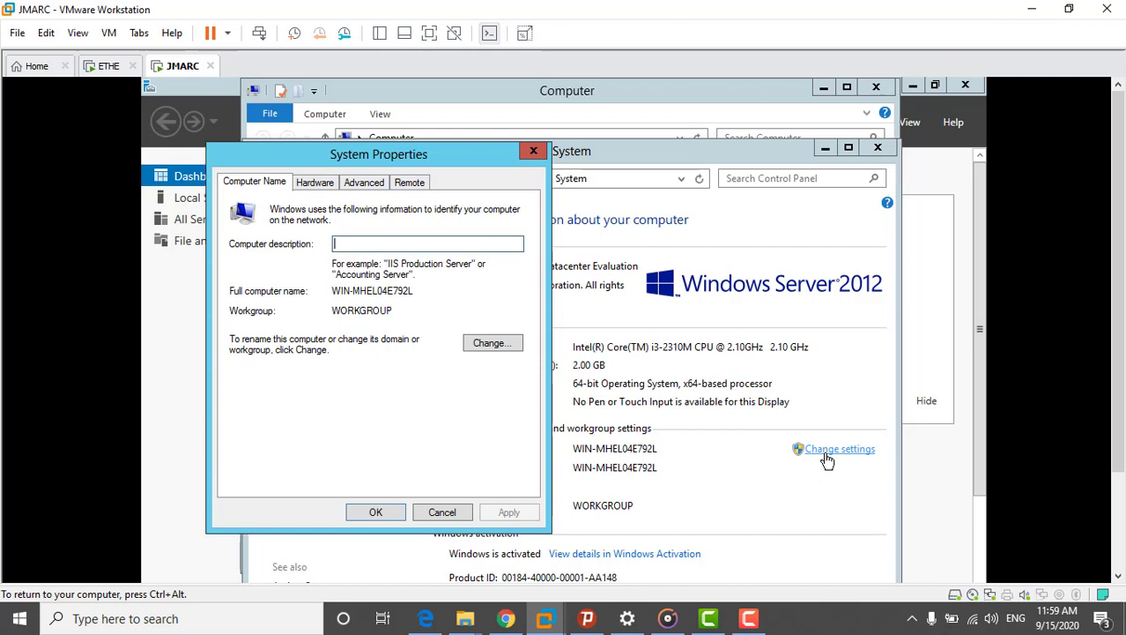
Step: Switch JMARC's membership to Domain and enter ethe.com as the domain name
left_click(491, 344)
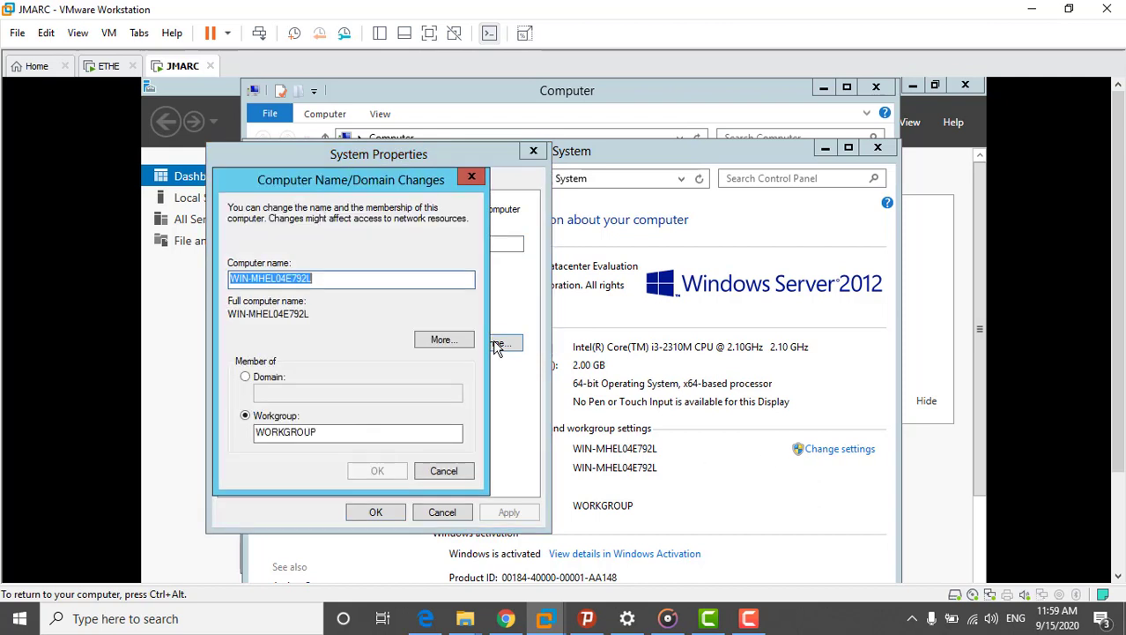
left_click(245, 379)
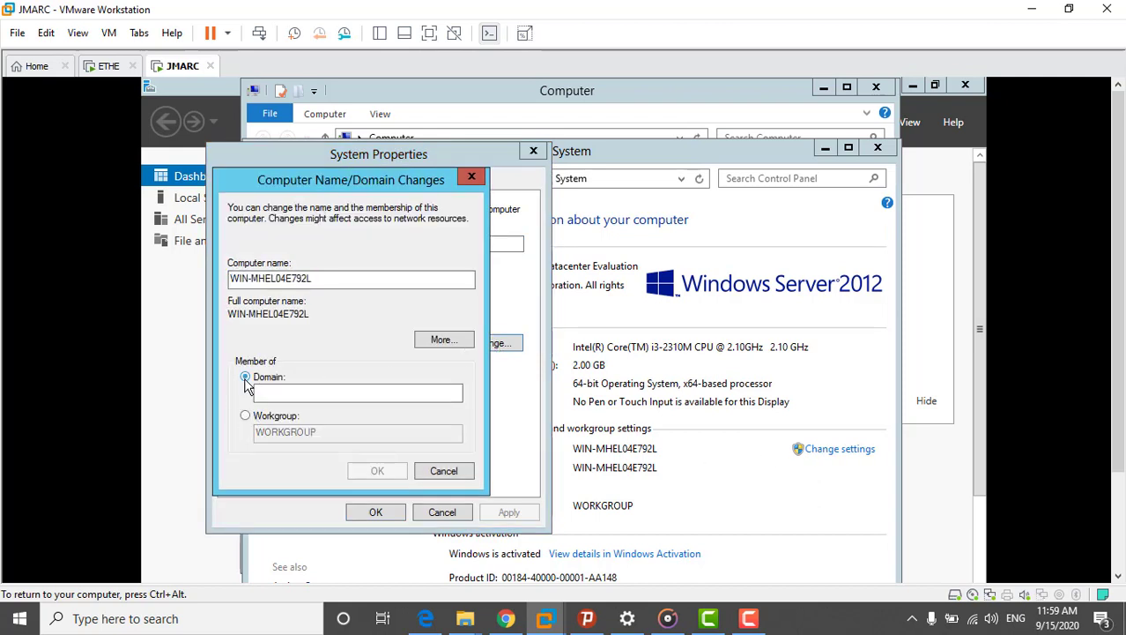
left_click(275, 396)
type("ethe")
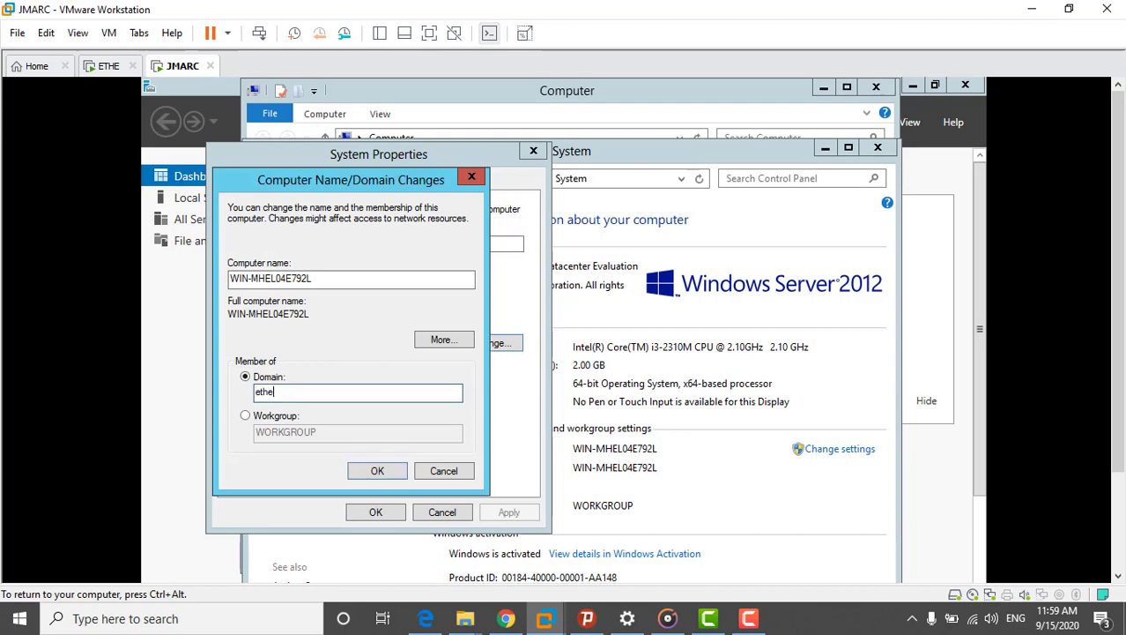
type(".com")
left_click(374, 472)
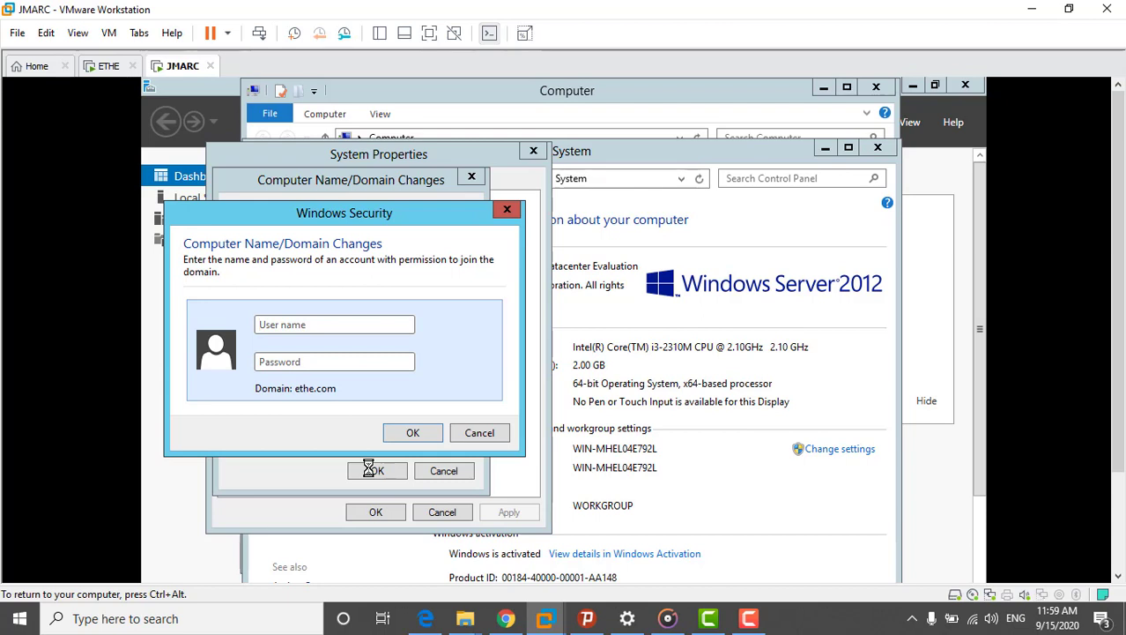
type("u1")
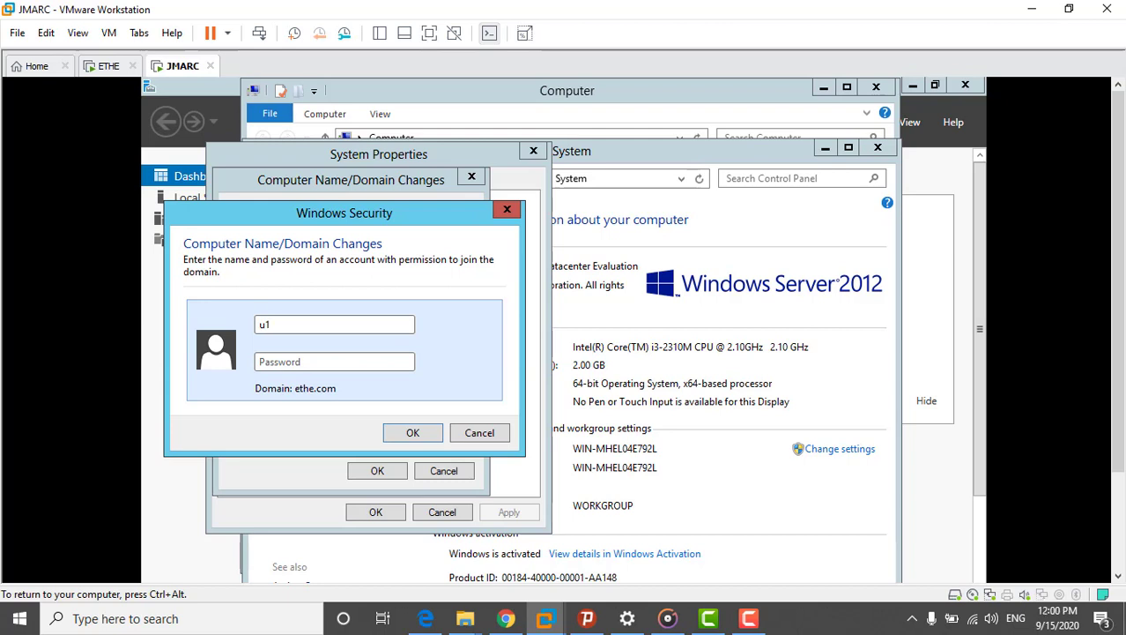
type("@ethe.com")
left_click(336, 363)
type("••••")
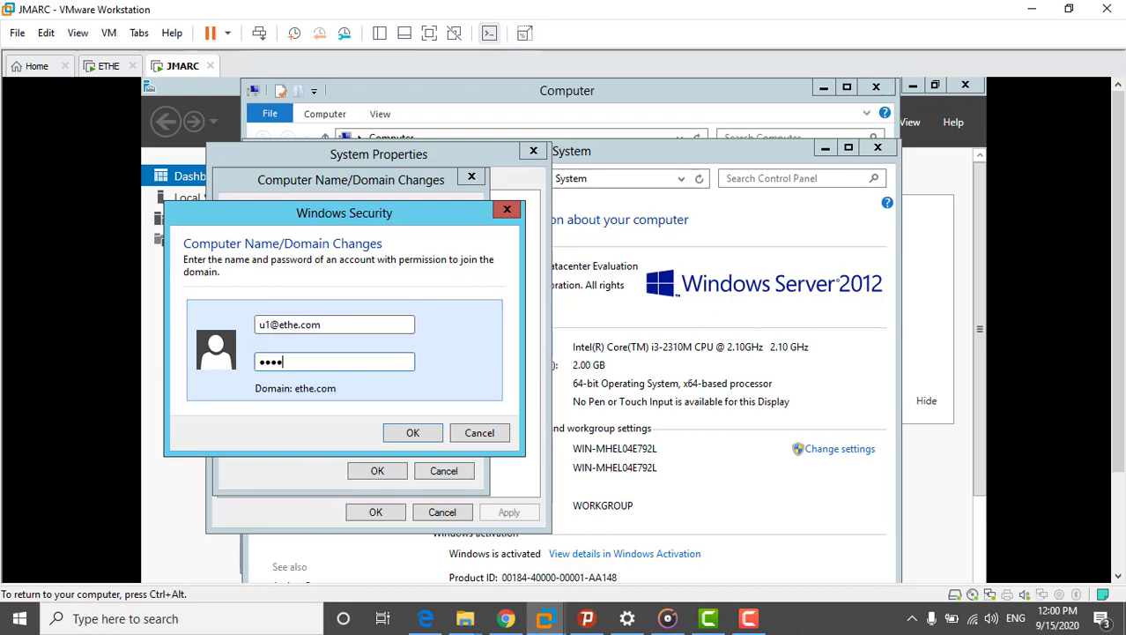
type("••••••")
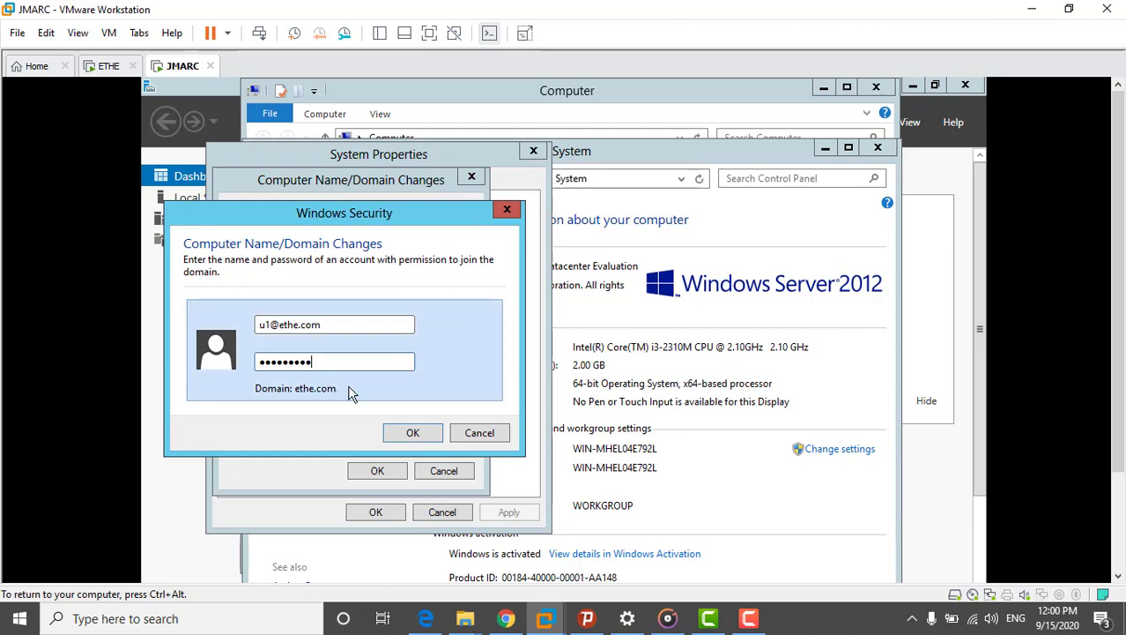
left_click(403, 432)
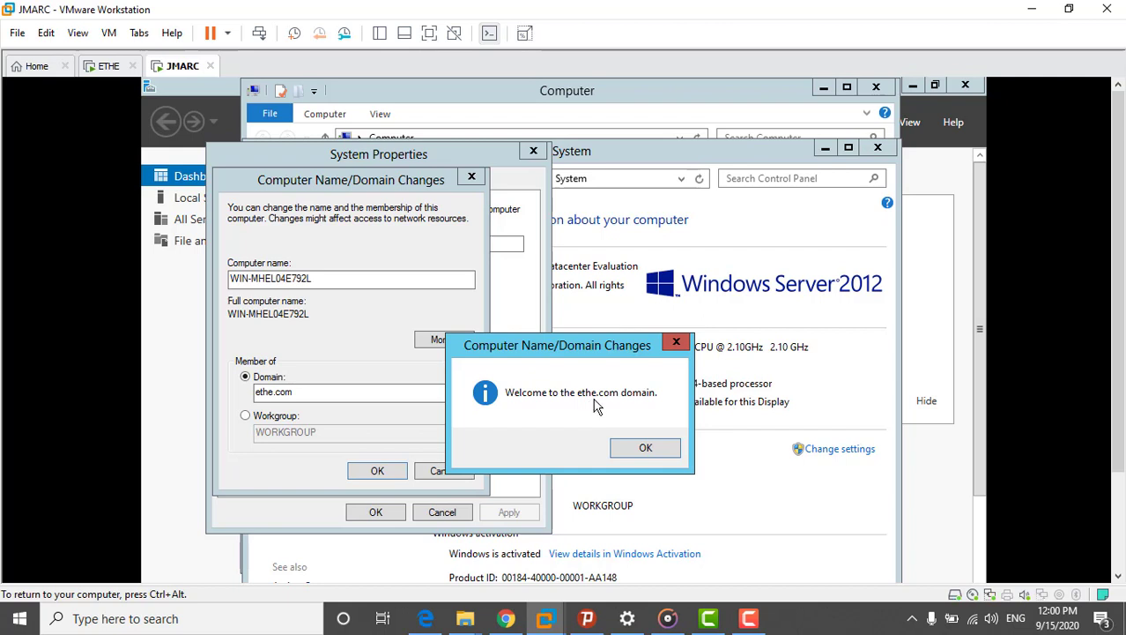
Step: Acknowledge the domain welcome and restart notices, close System Properties, and restart JMARC now
left_click(643, 449)
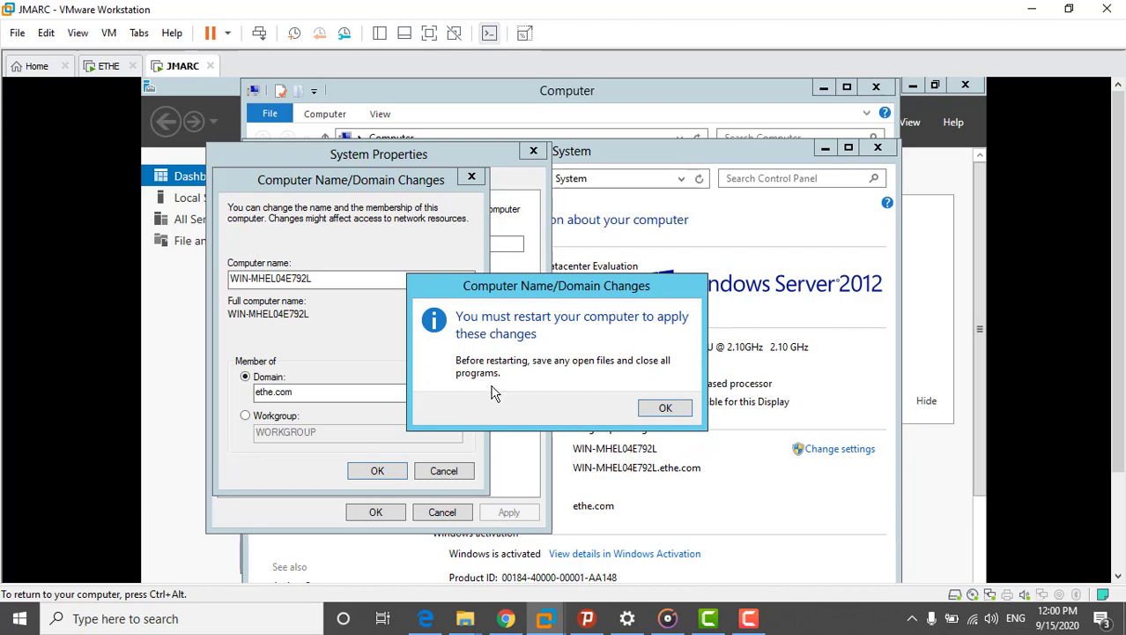
left_click(667, 408)
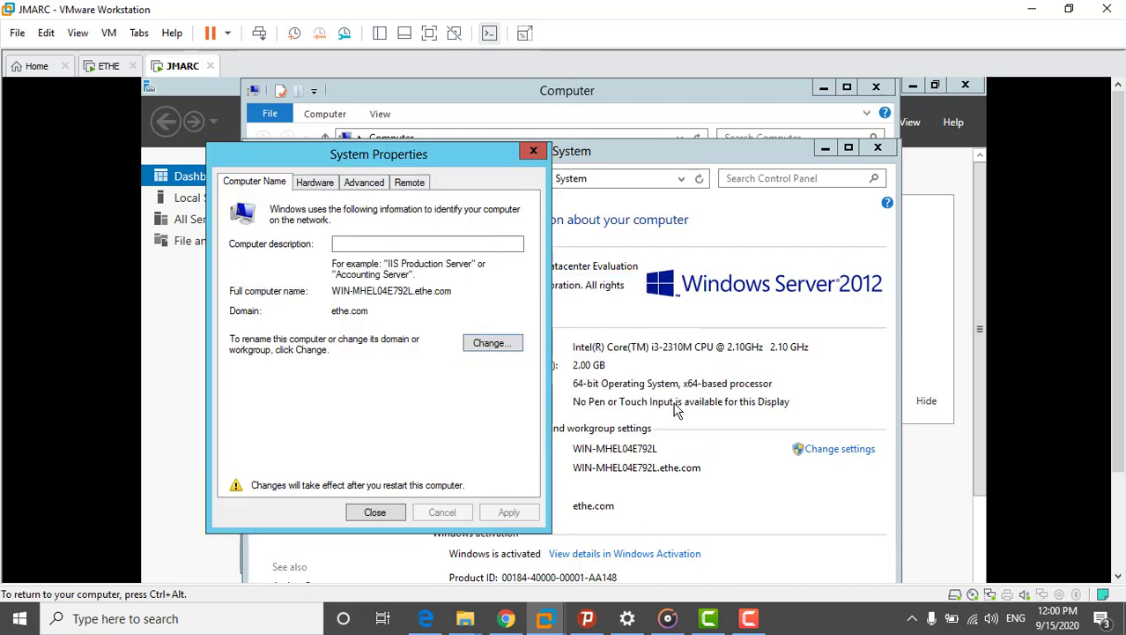
left_click(379, 513)
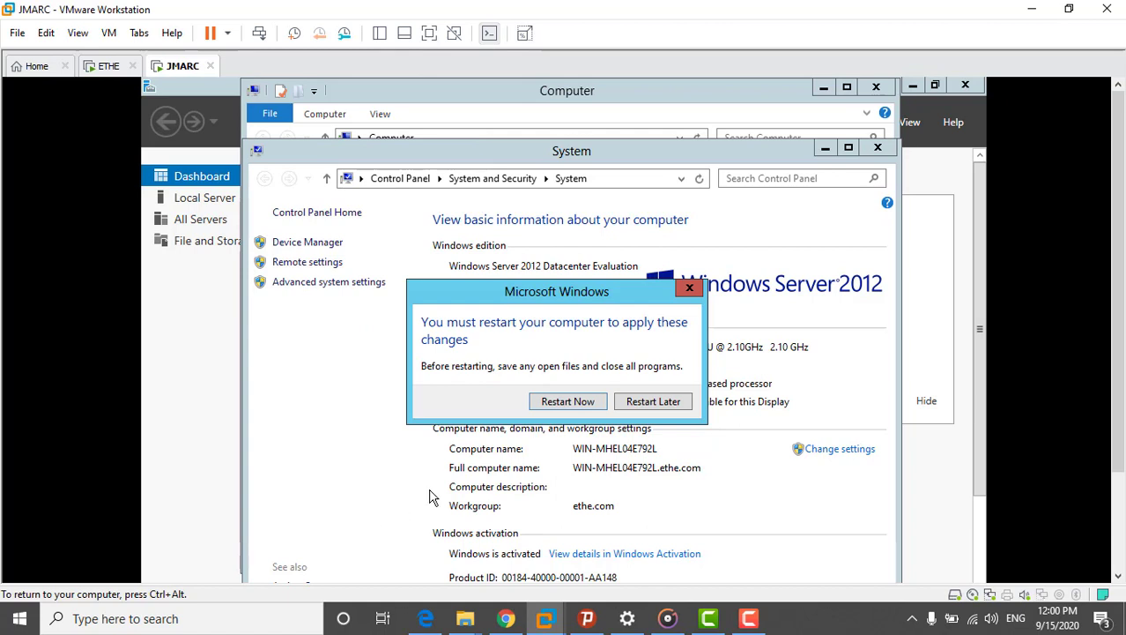
left_click(569, 402)
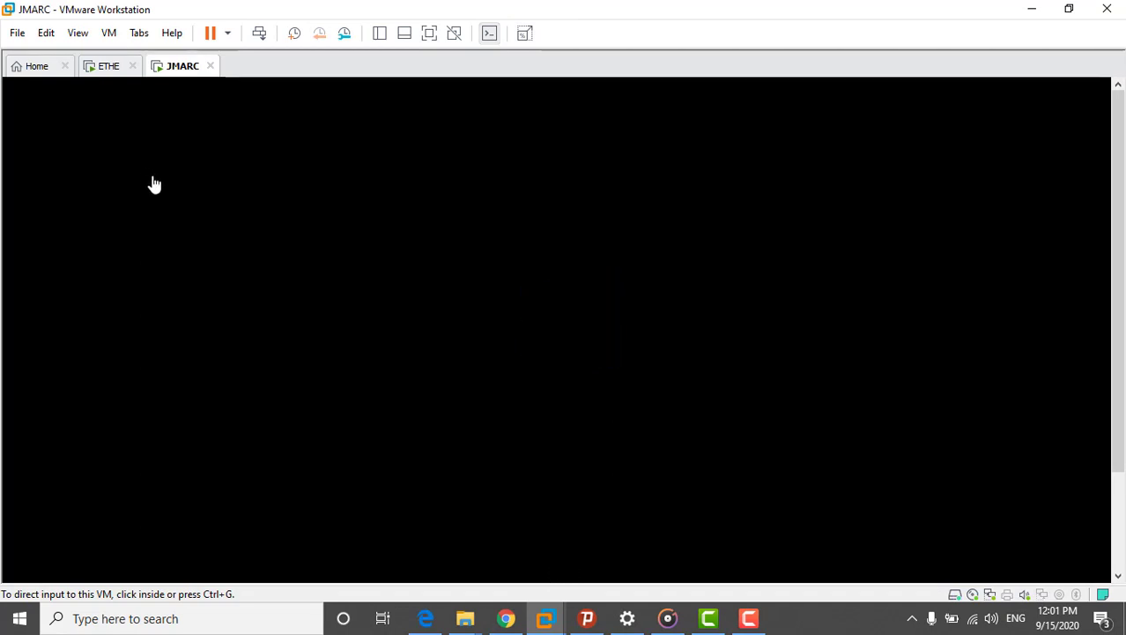
Step: On ETHE, verify in Active Directory Users and Computers that JMARC is listed, then return to JMARC
left_click(113, 74)
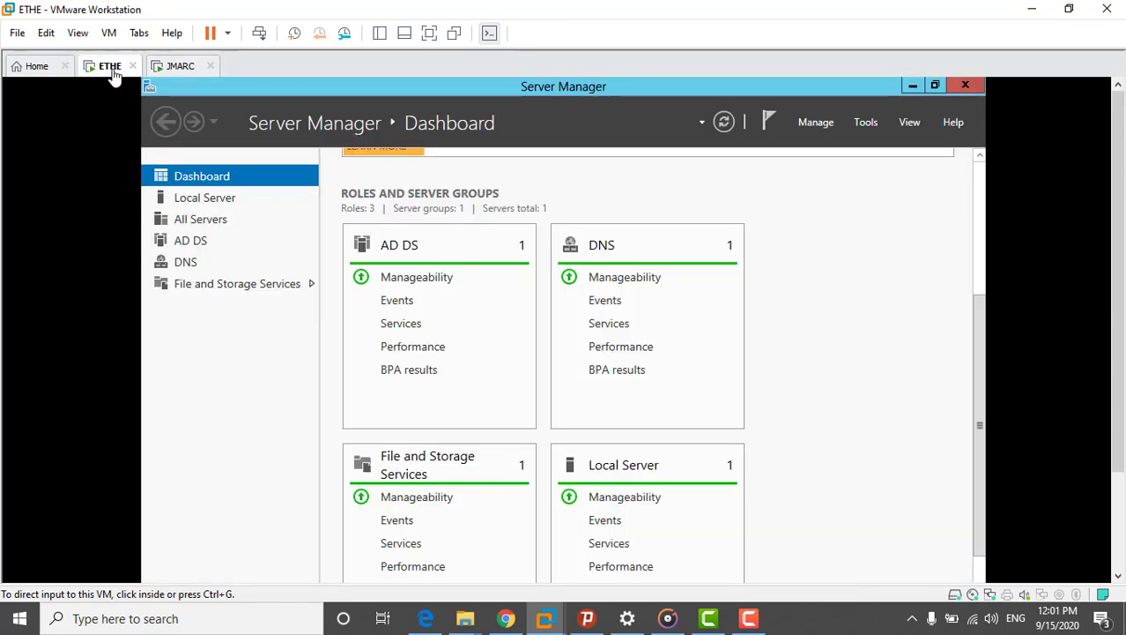
left_click(866, 123)
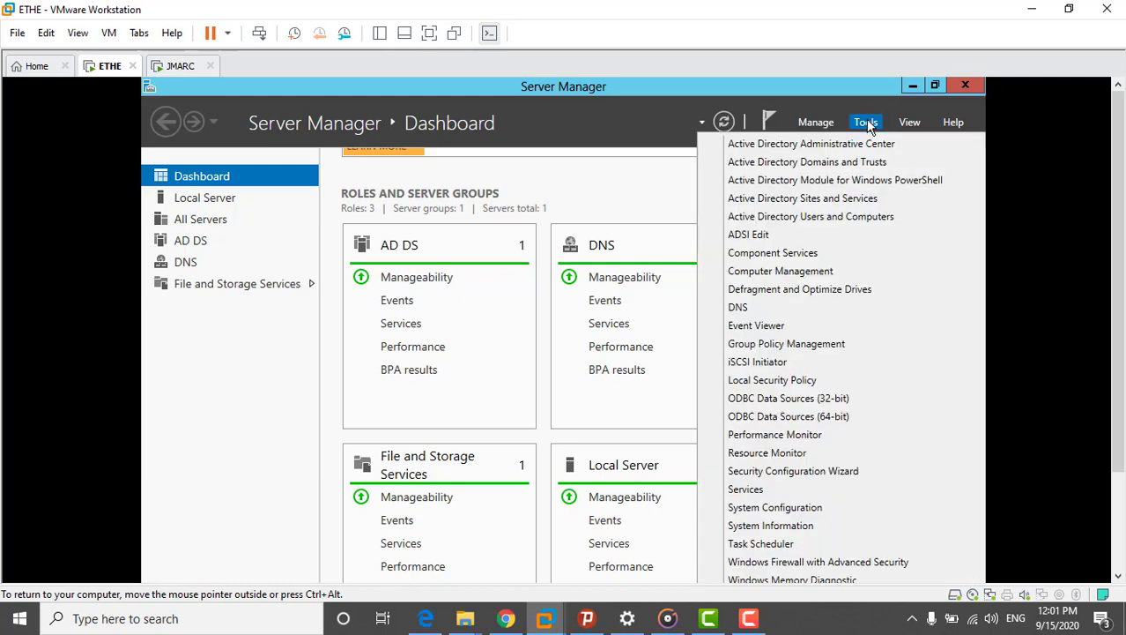
left_click(875, 229)
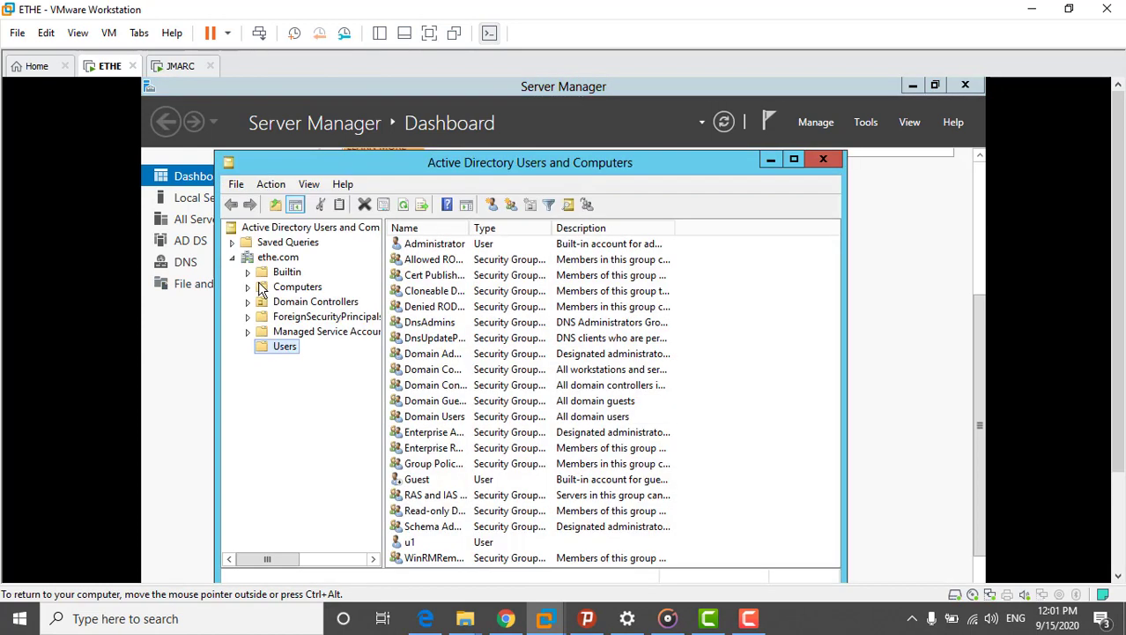
left_click(278, 293)
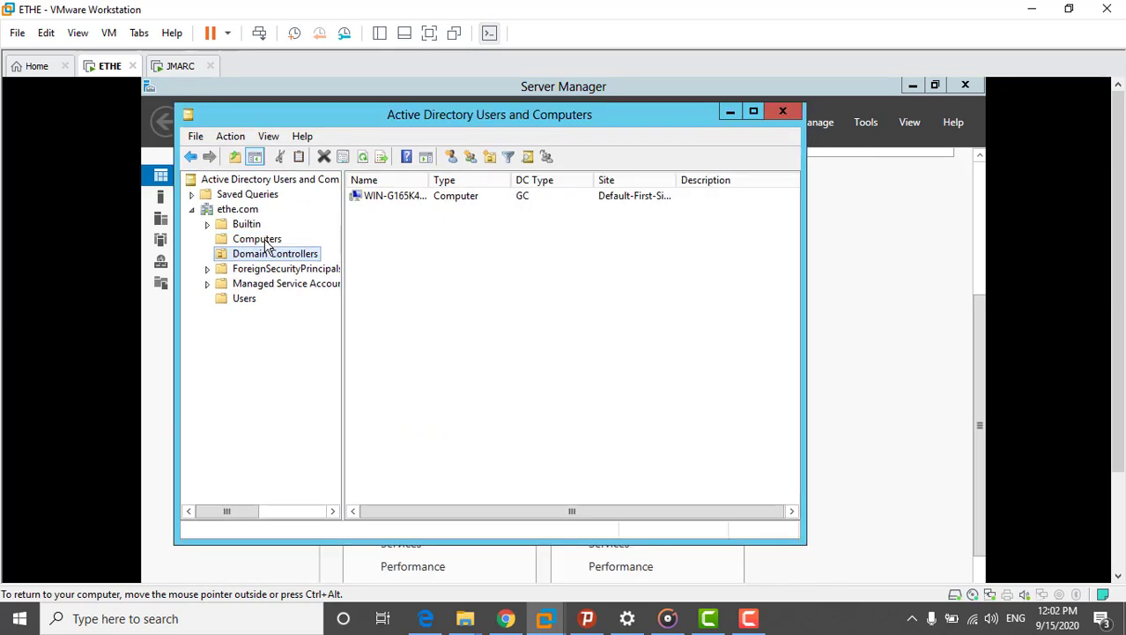
left_click(267, 238)
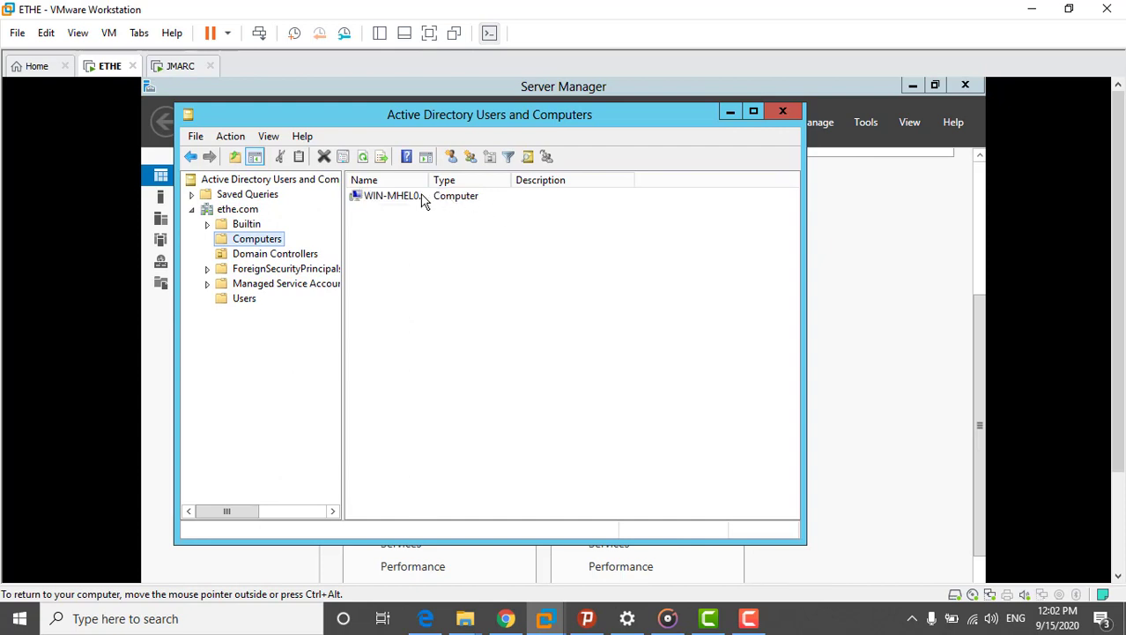
left_click(273, 256)
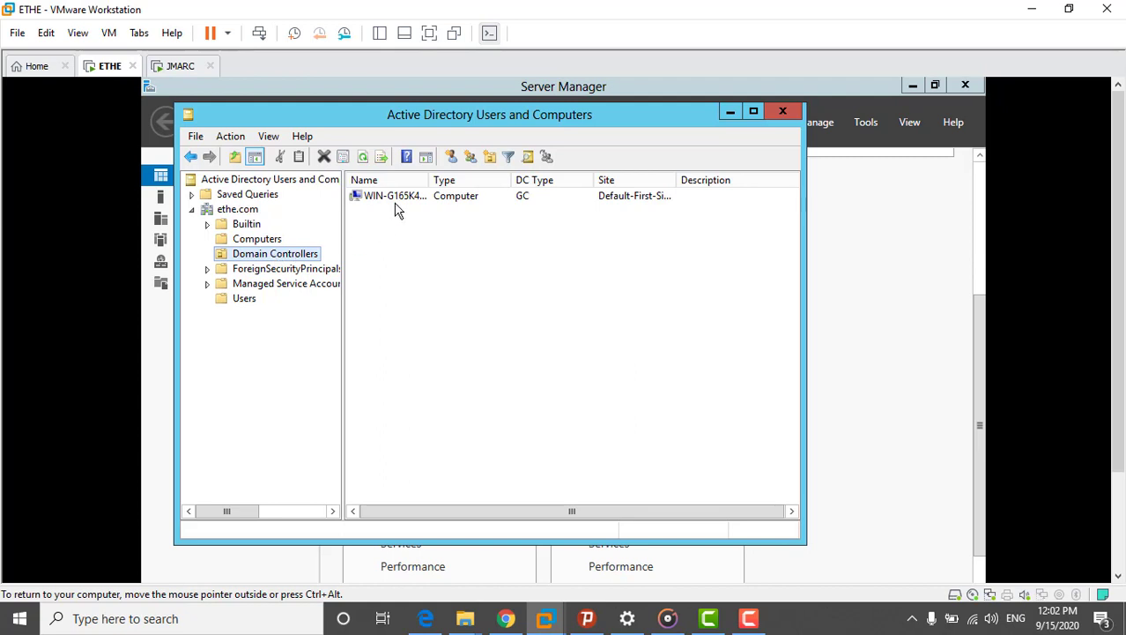
left_click(182, 67)
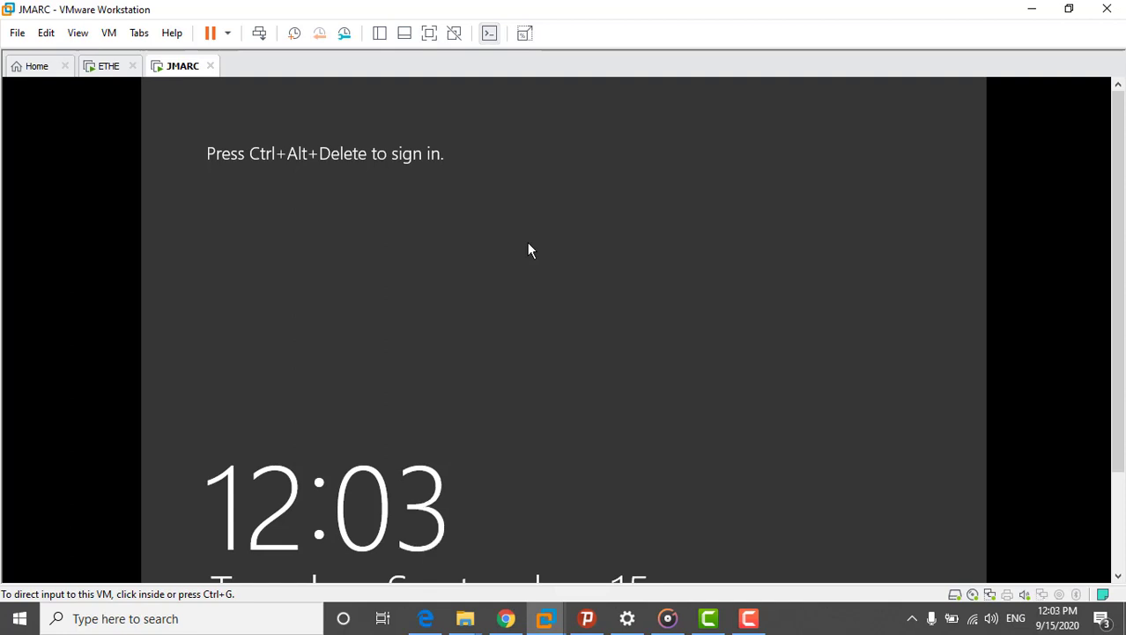
left_click(528, 244)
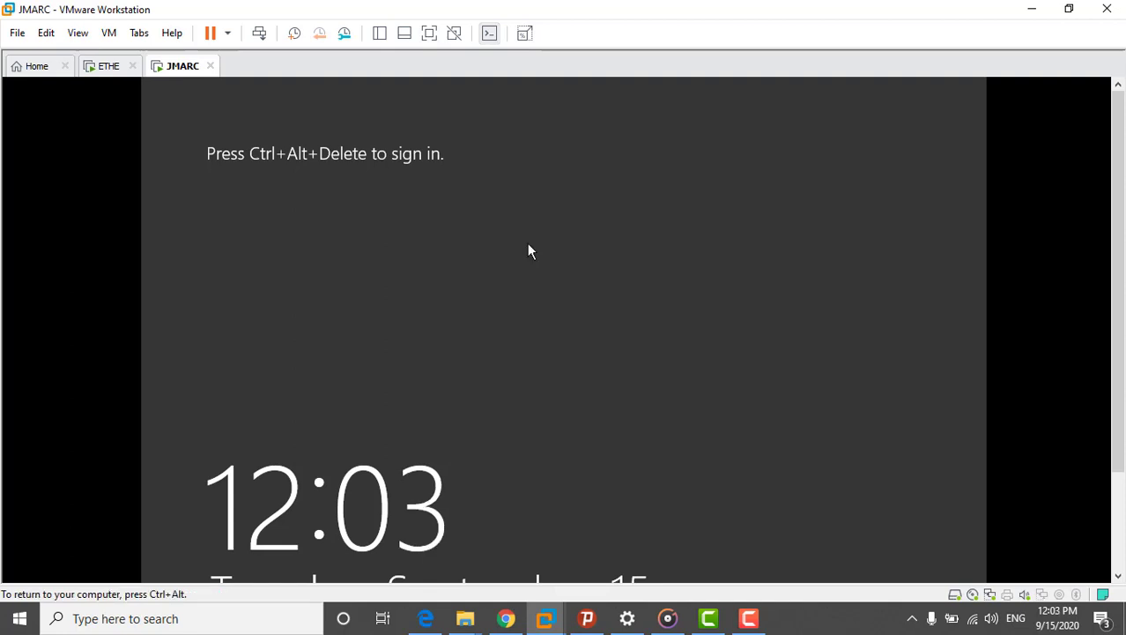
key("ctrl+alt+Insert")
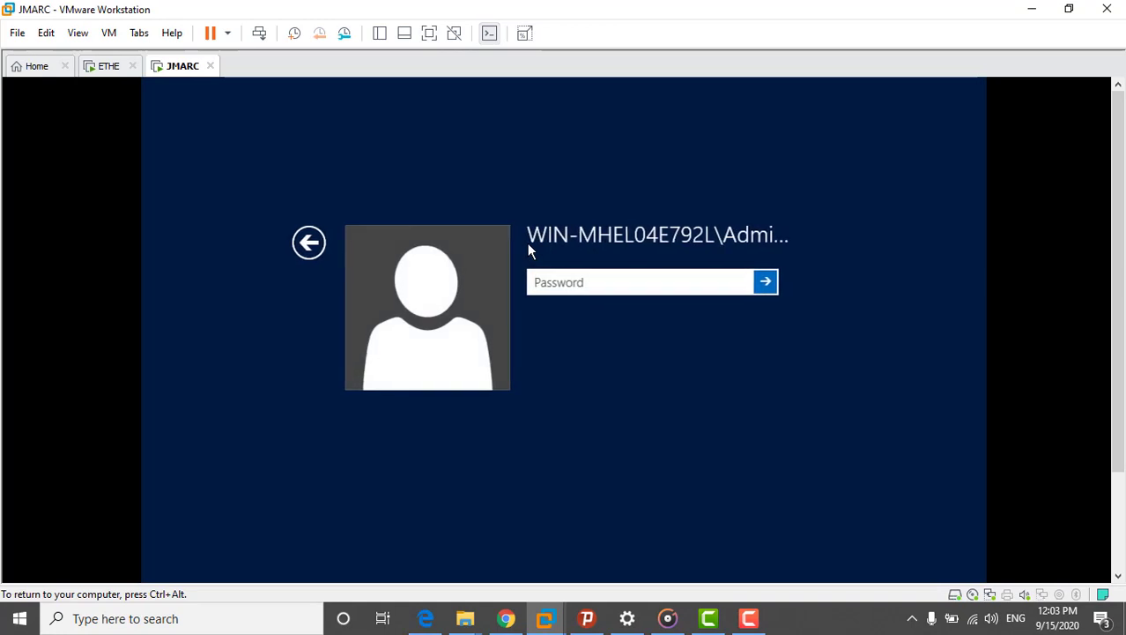
left_click(308, 242)
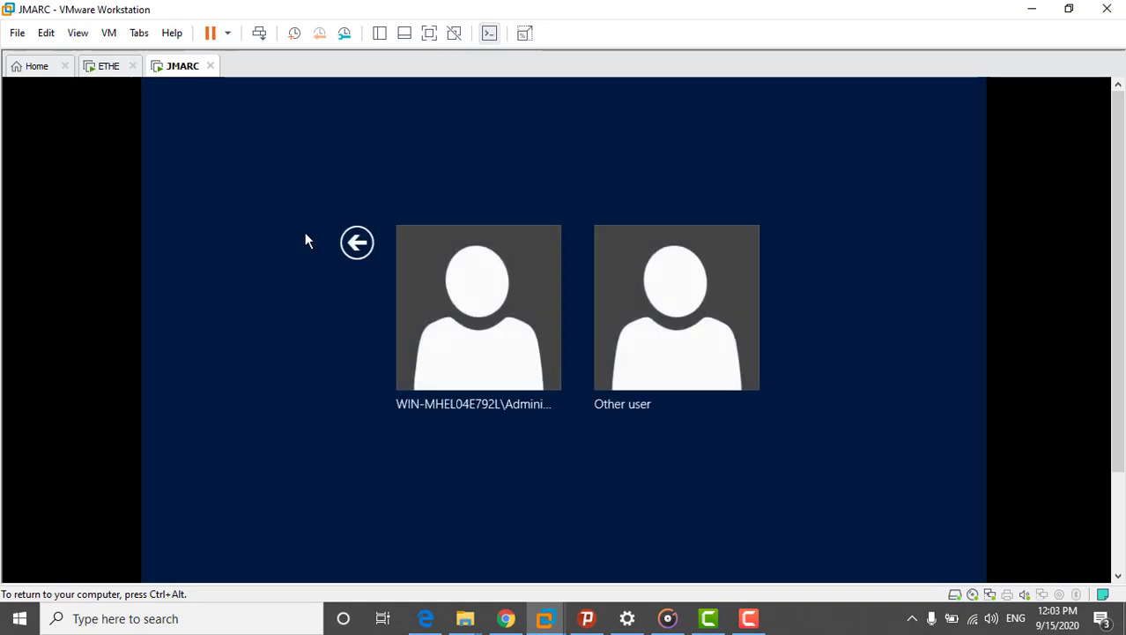
left_click(679, 340)
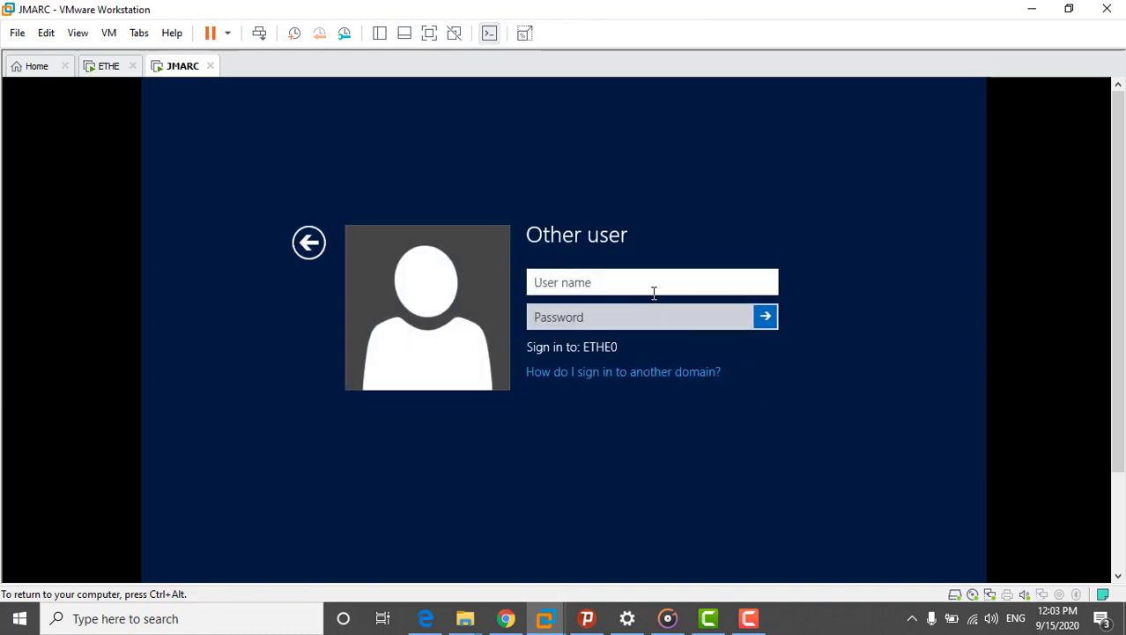
type("u1@")
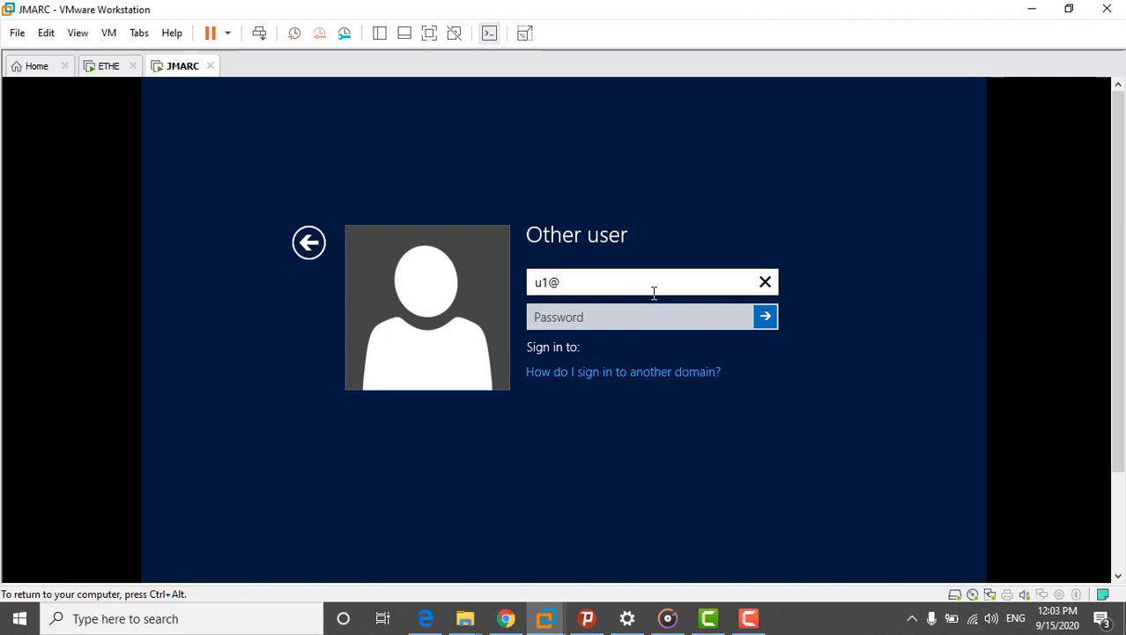
type("ethe.com")
left_click(617, 323)
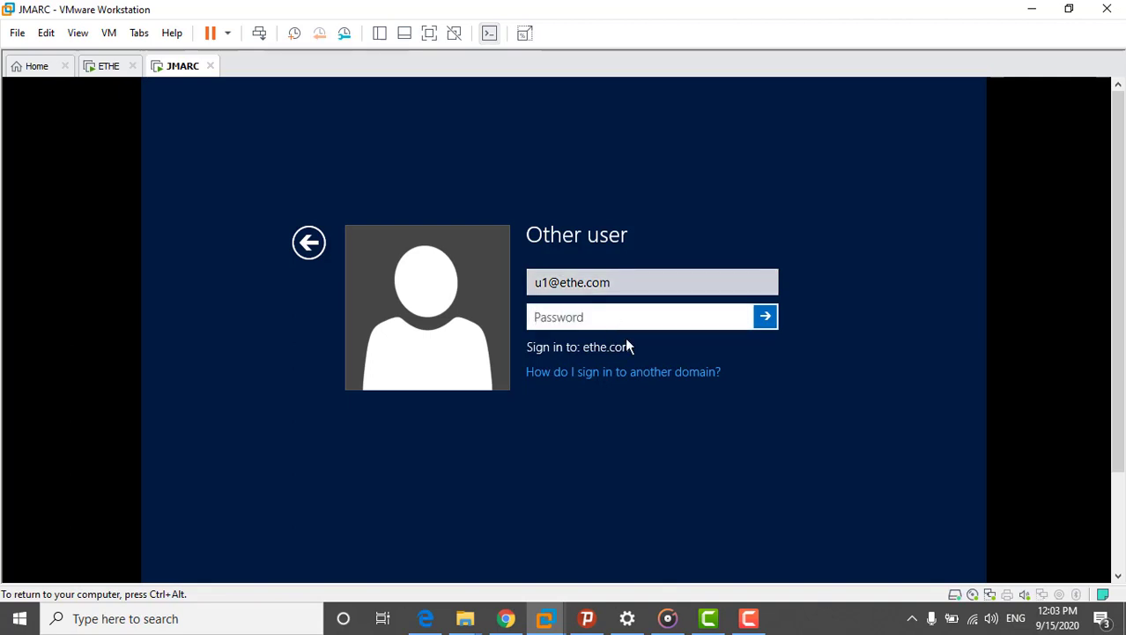
type("**********")
key("Return")
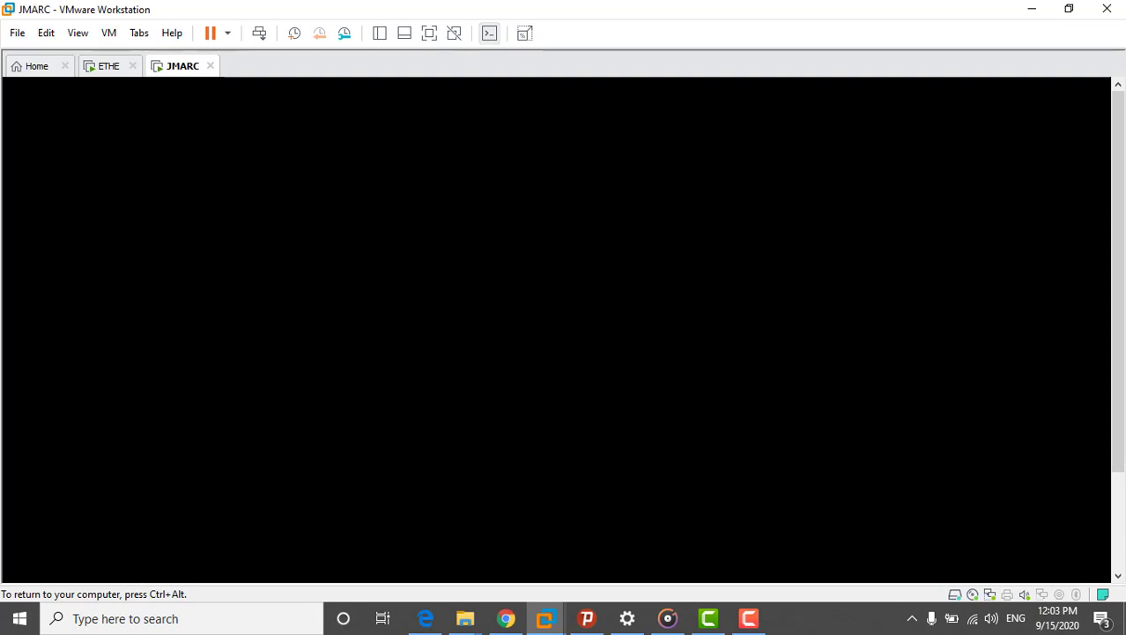
Step: Return to the JMARC tab and focus its Windows Server 2012 desktop once u1's sign-in completes
key("ctrl+alt")
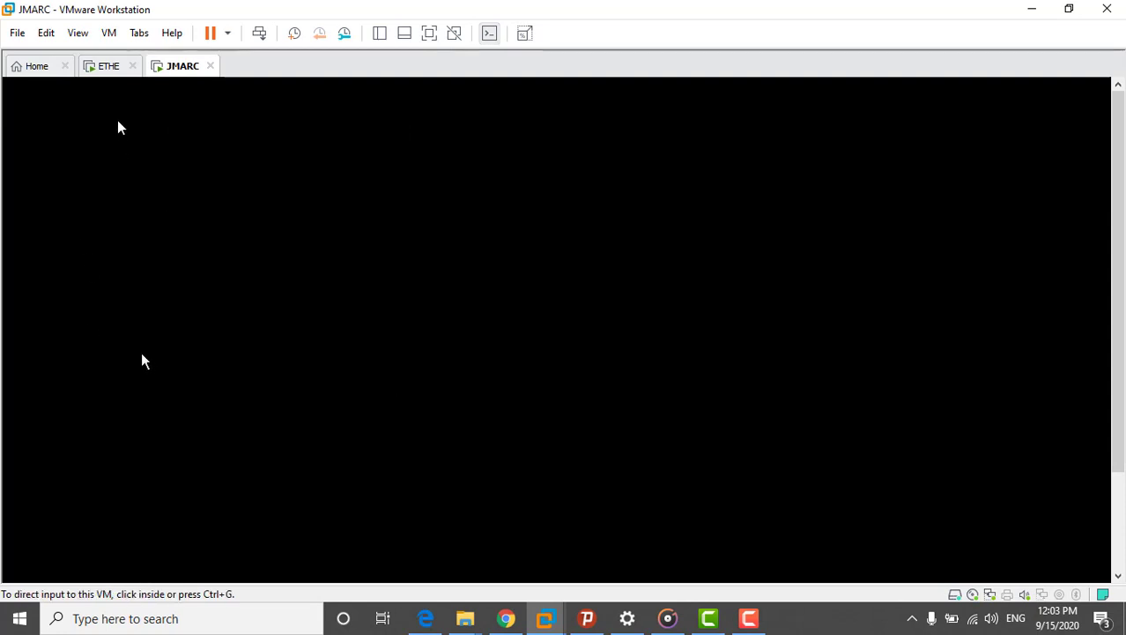
left_click(110, 72)
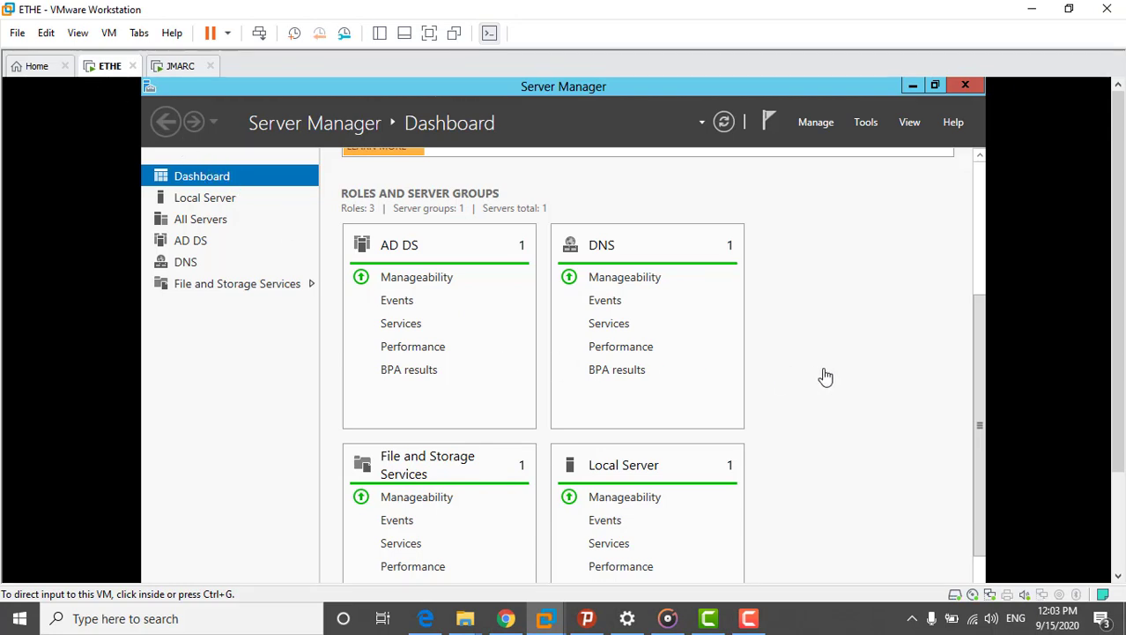
left_click(179, 67)
left_click(568, 336)
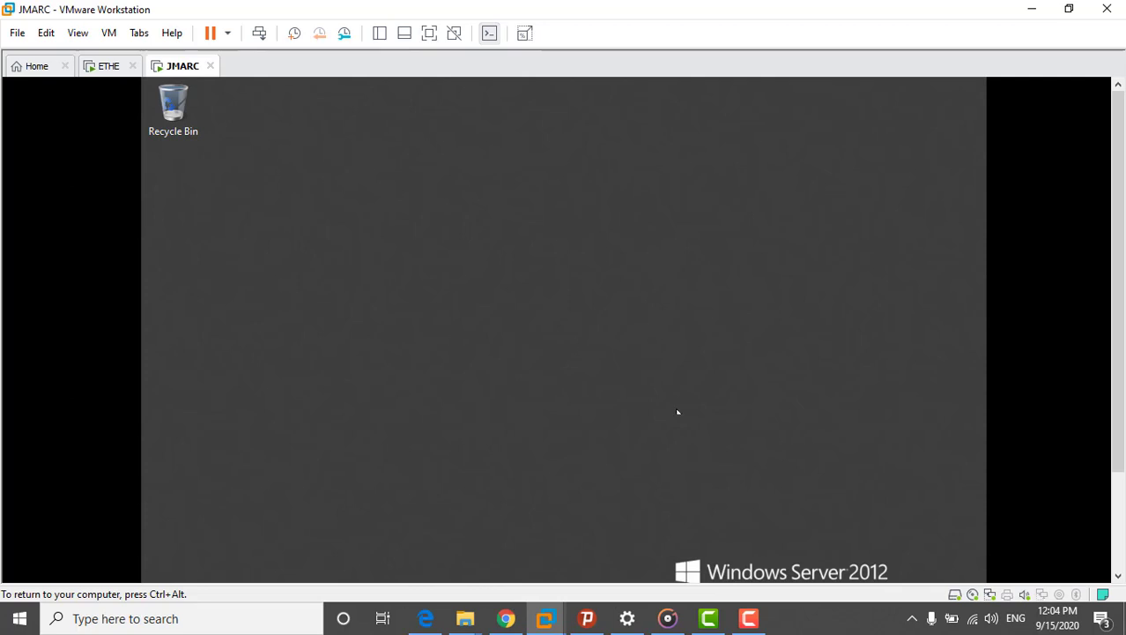
key("ctrl+alt")
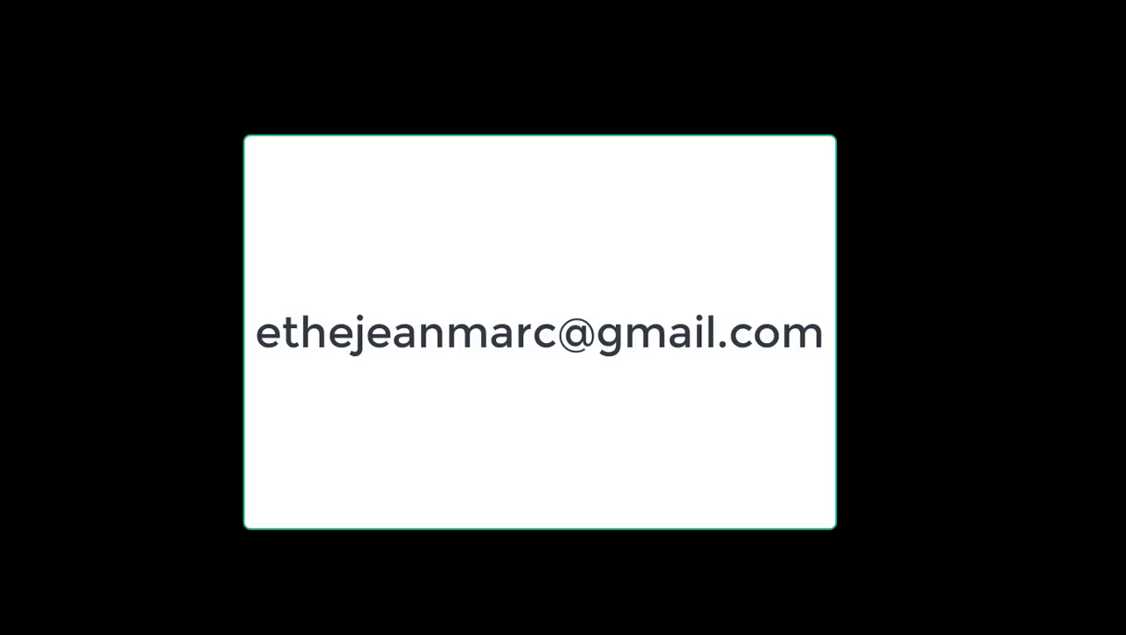